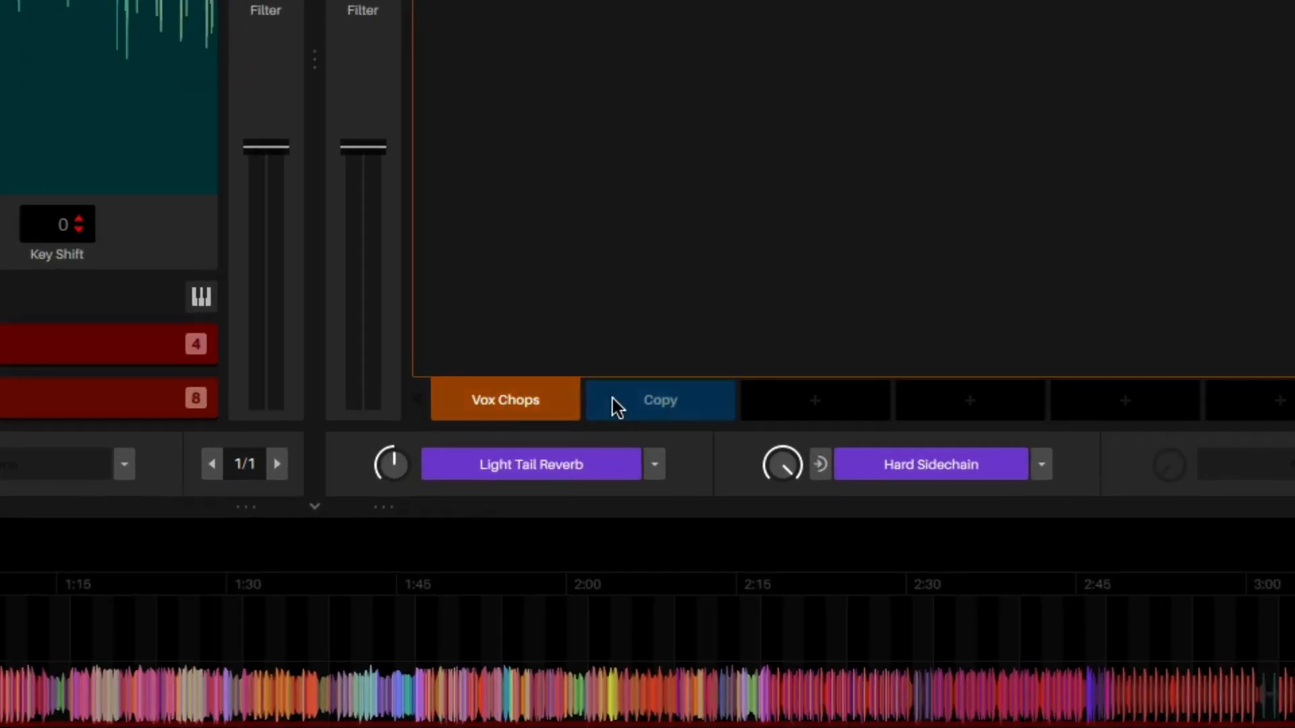
# Step: Duplicate the Vox Chops scene into the next empty scene slot and extend the copy to eight bars
pyautogui.click(653, 405)
pyautogui.click(652, 405)
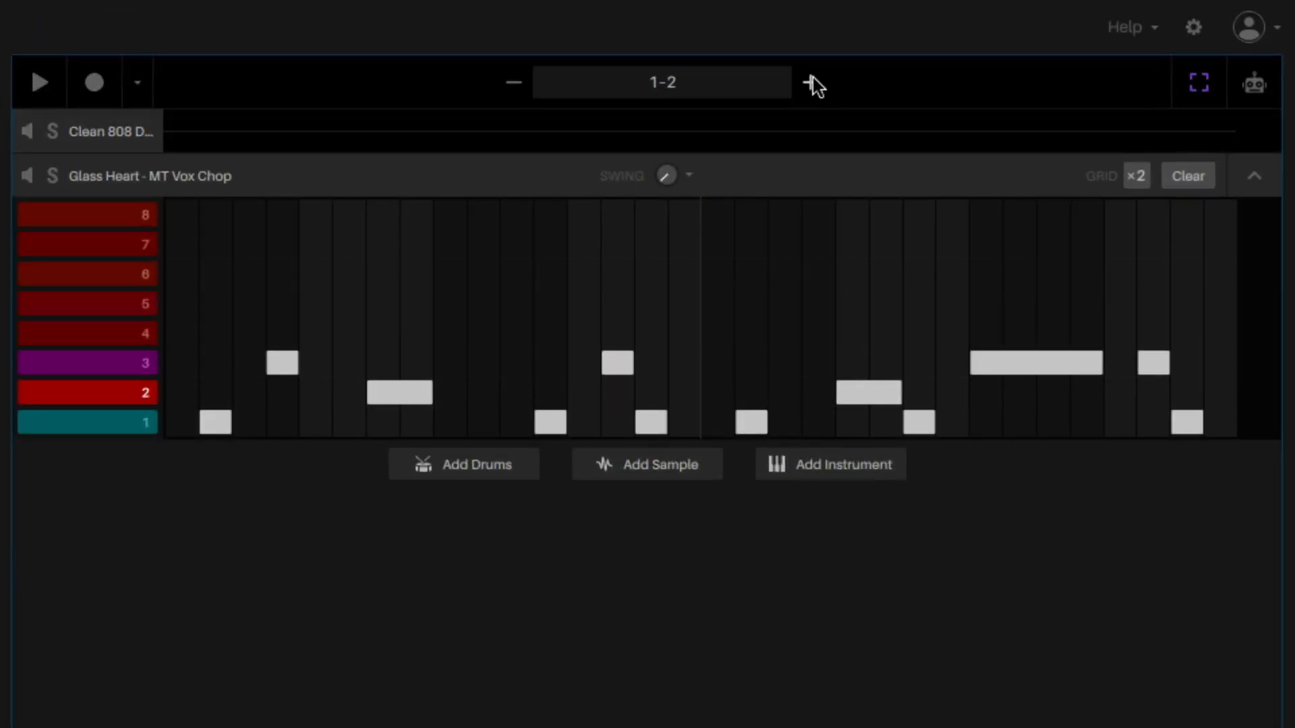
pyautogui.click(813, 81)
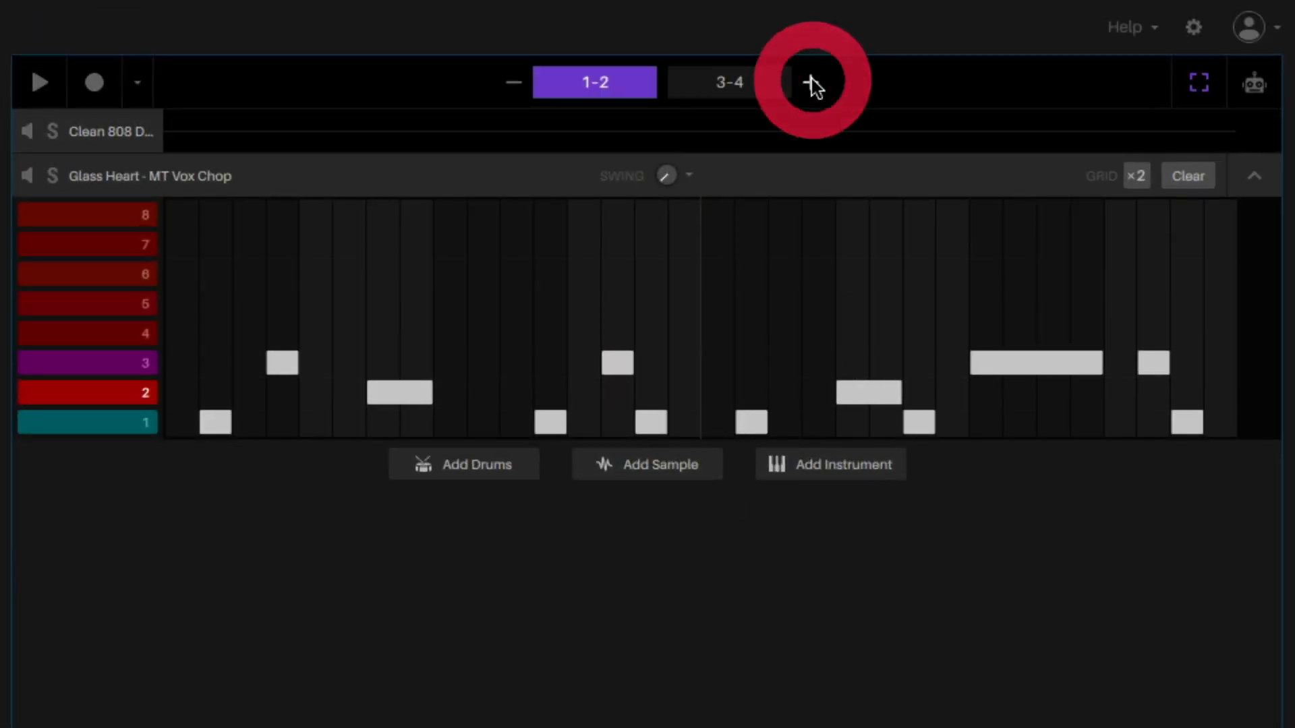
pyautogui.click(812, 81)
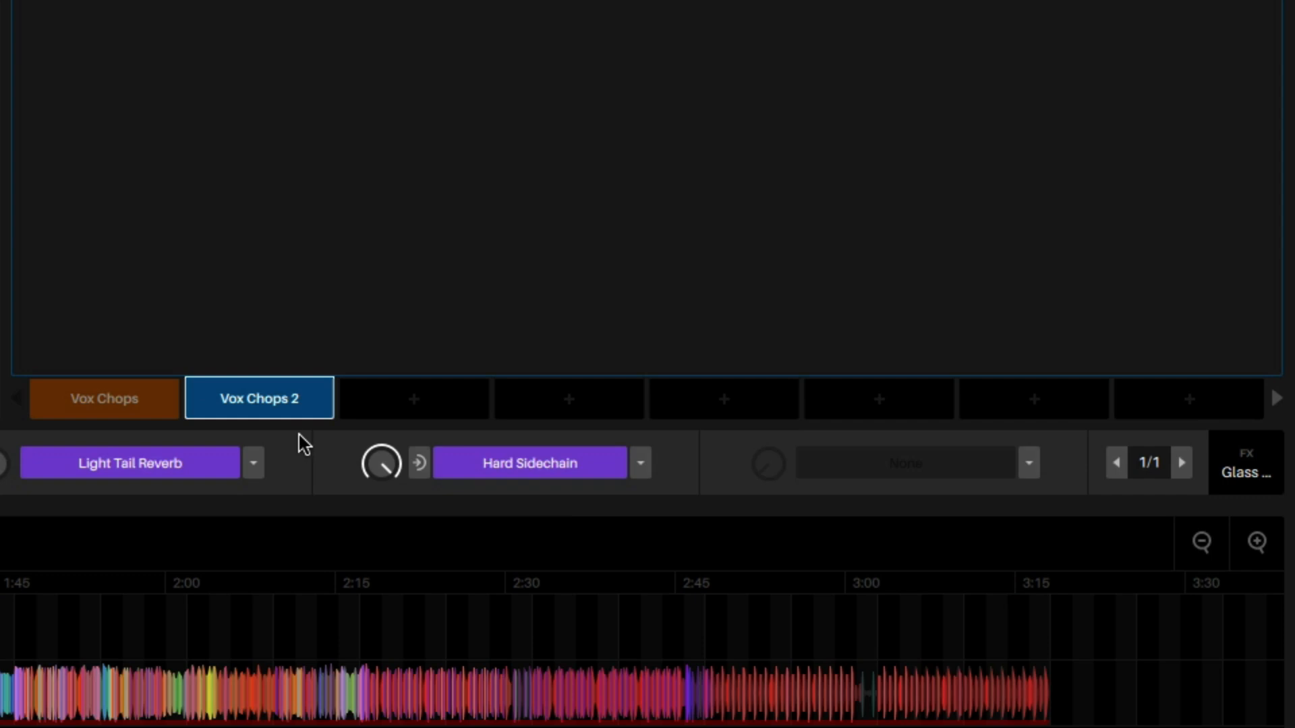
# Step: Rename the duplicated scene as "Vox Chop Riser"
pyautogui.rightClick(298, 412)
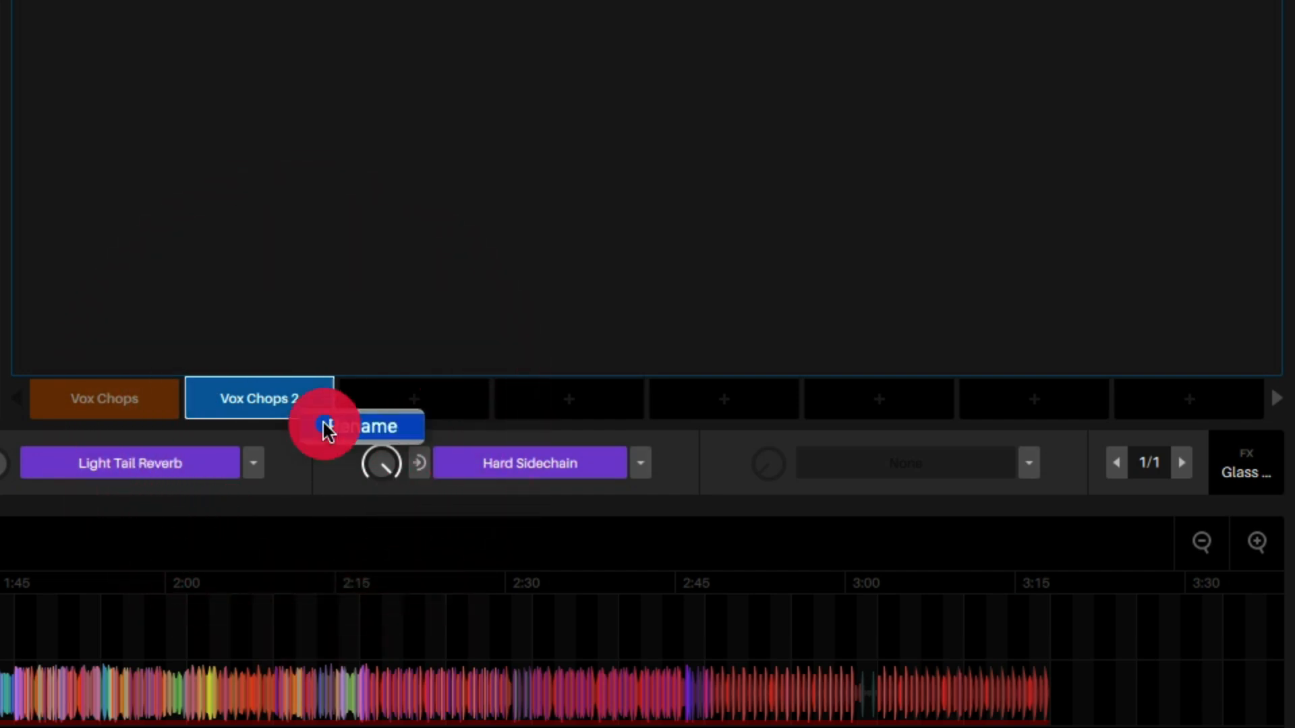
pyautogui.click(325, 429)
pyautogui.write('Vox Chop Riser')
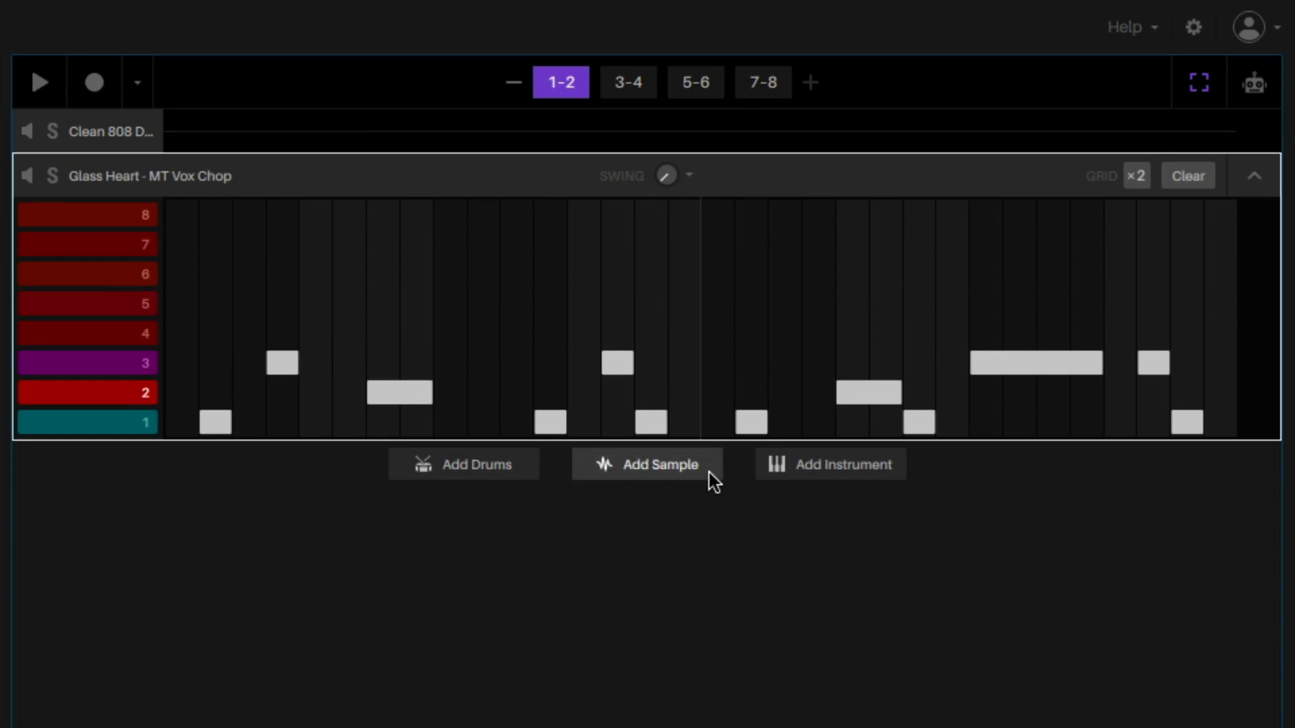
# Step: Add a sample deck to the scene and load BPM_Sounds_Riser_8bar_128 from the Serato DJ Edit Video crate
pyautogui.click(709, 472)
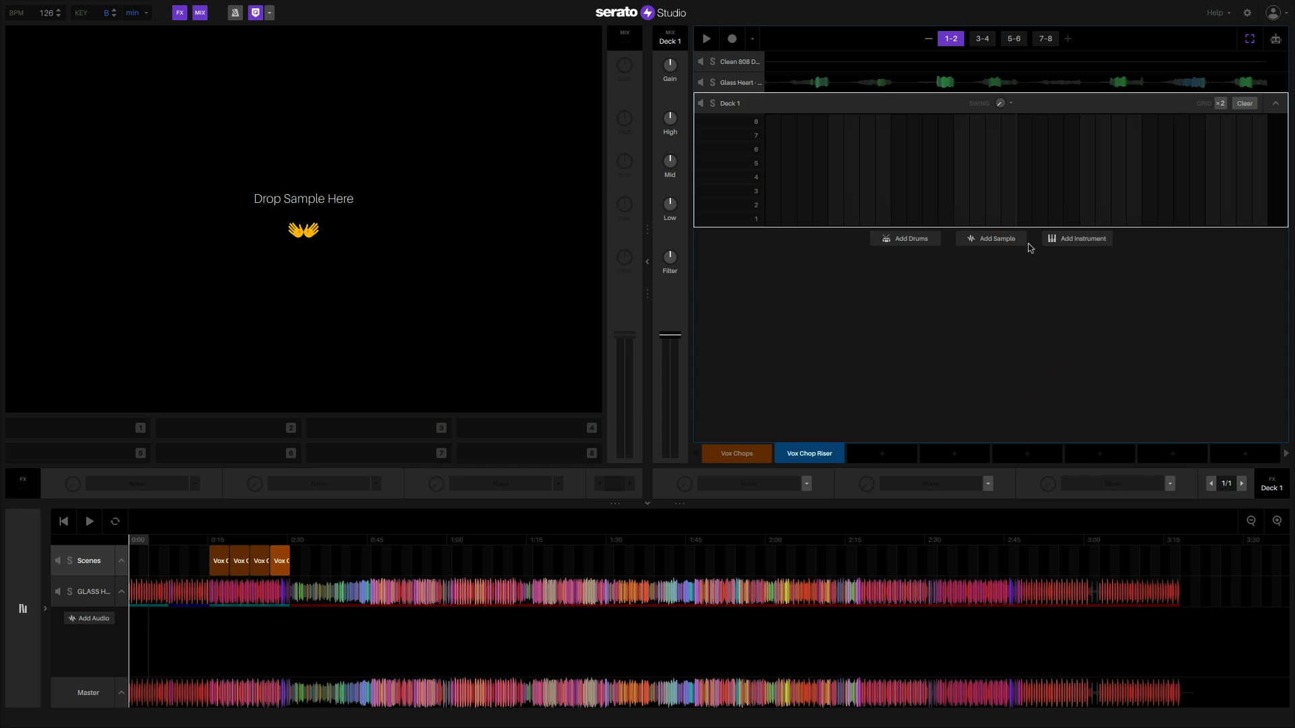
pyautogui.click(23, 609)
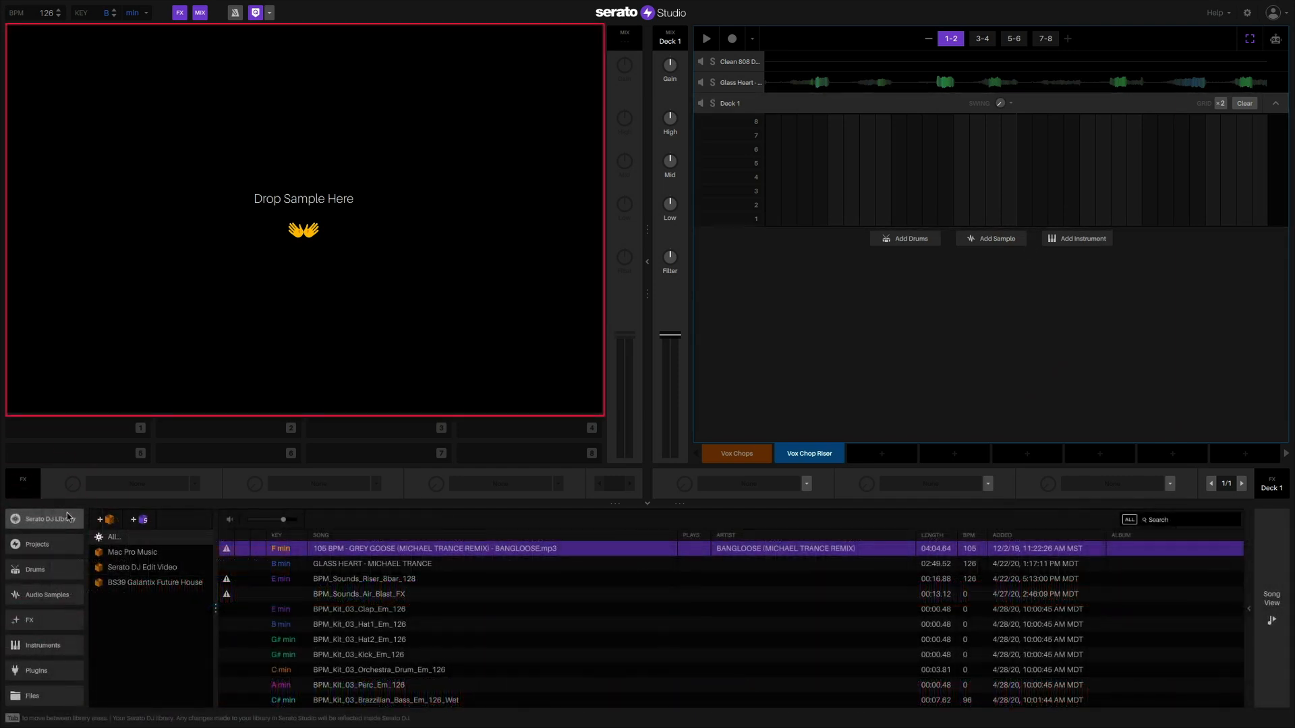
pyautogui.click(64, 518)
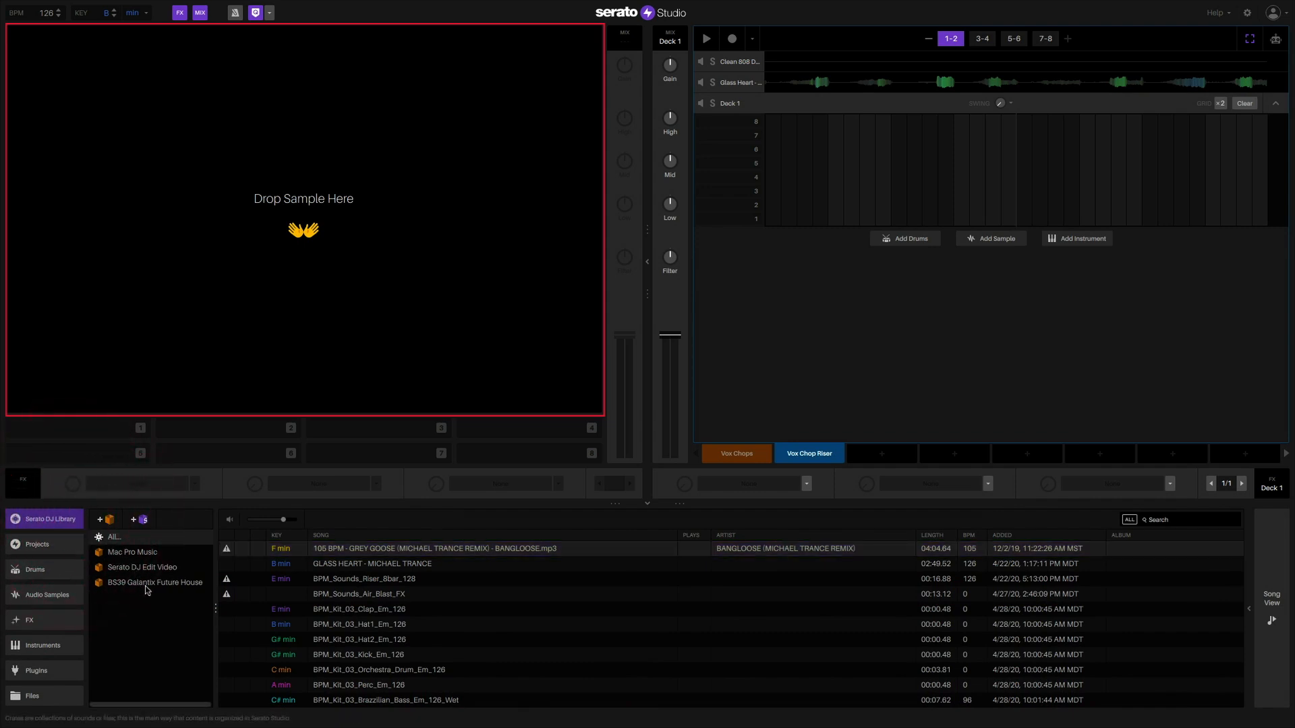
pyautogui.click(205, 584)
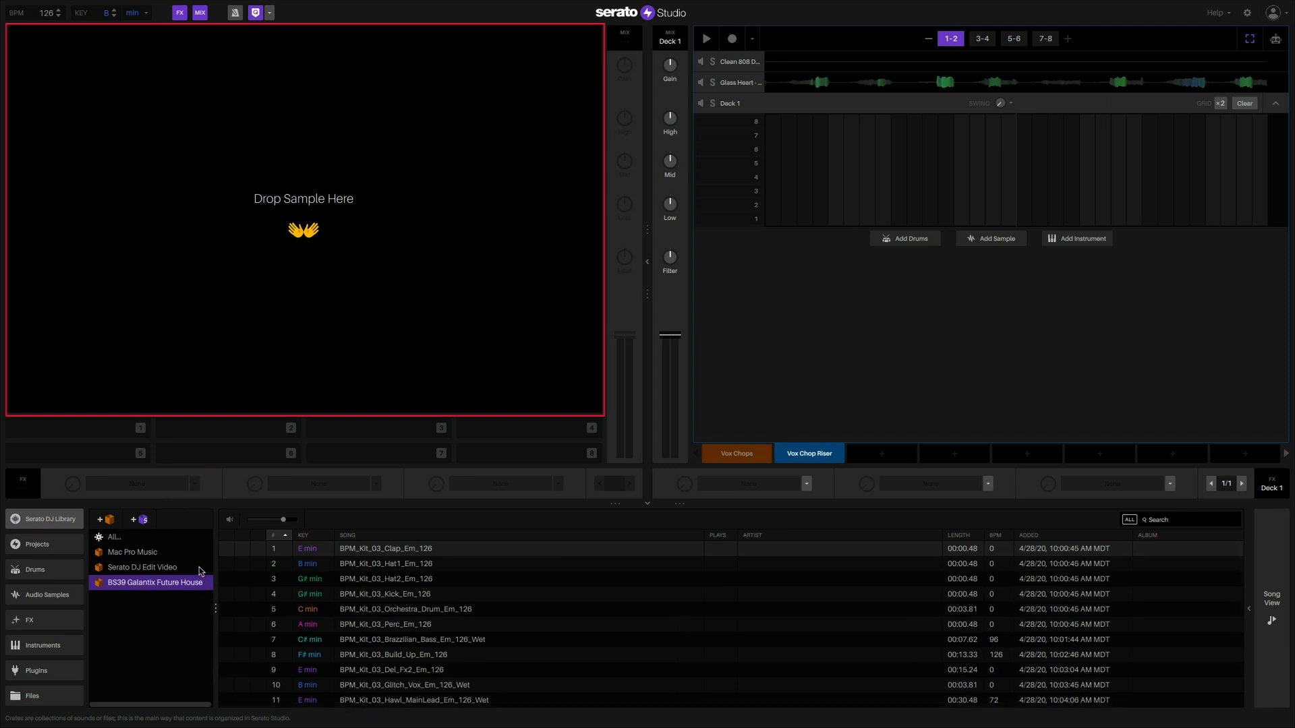
pyautogui.click(199, 568)
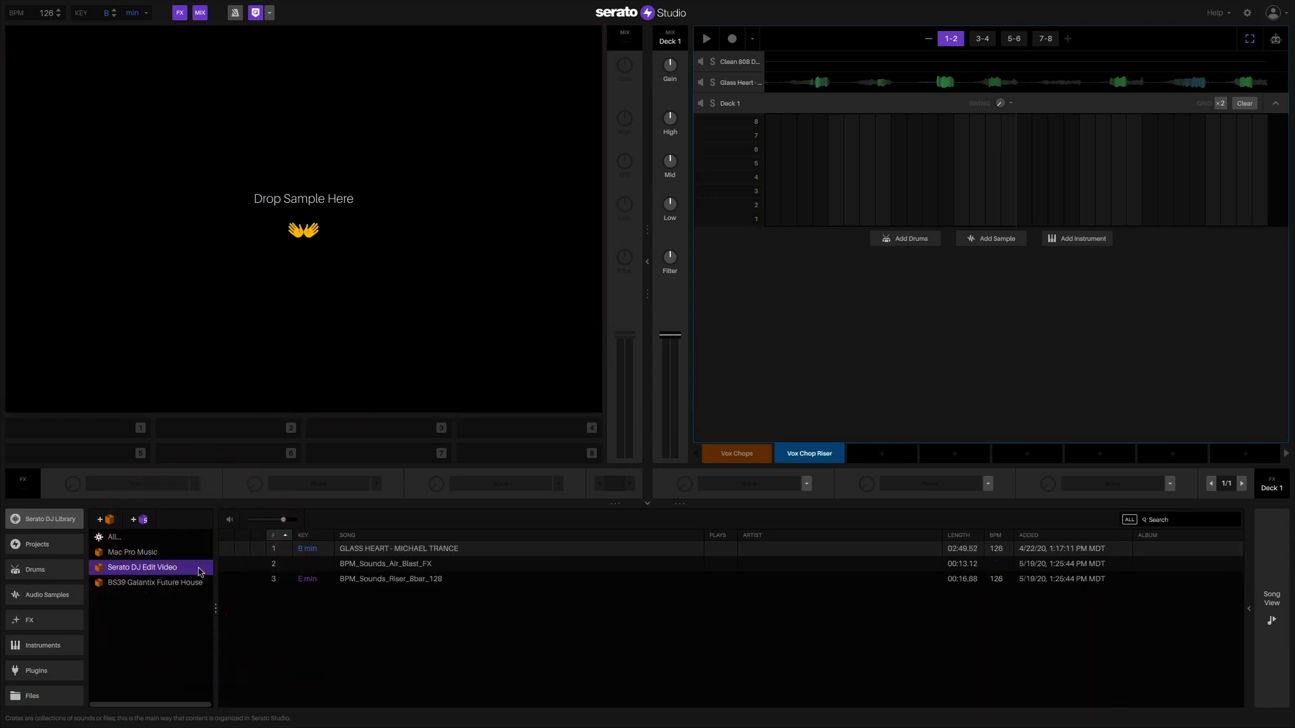
pyautogui.click(379, 583)
pyautogui.moveTo(378, 584); pyautogui.dragTo(398, 324)
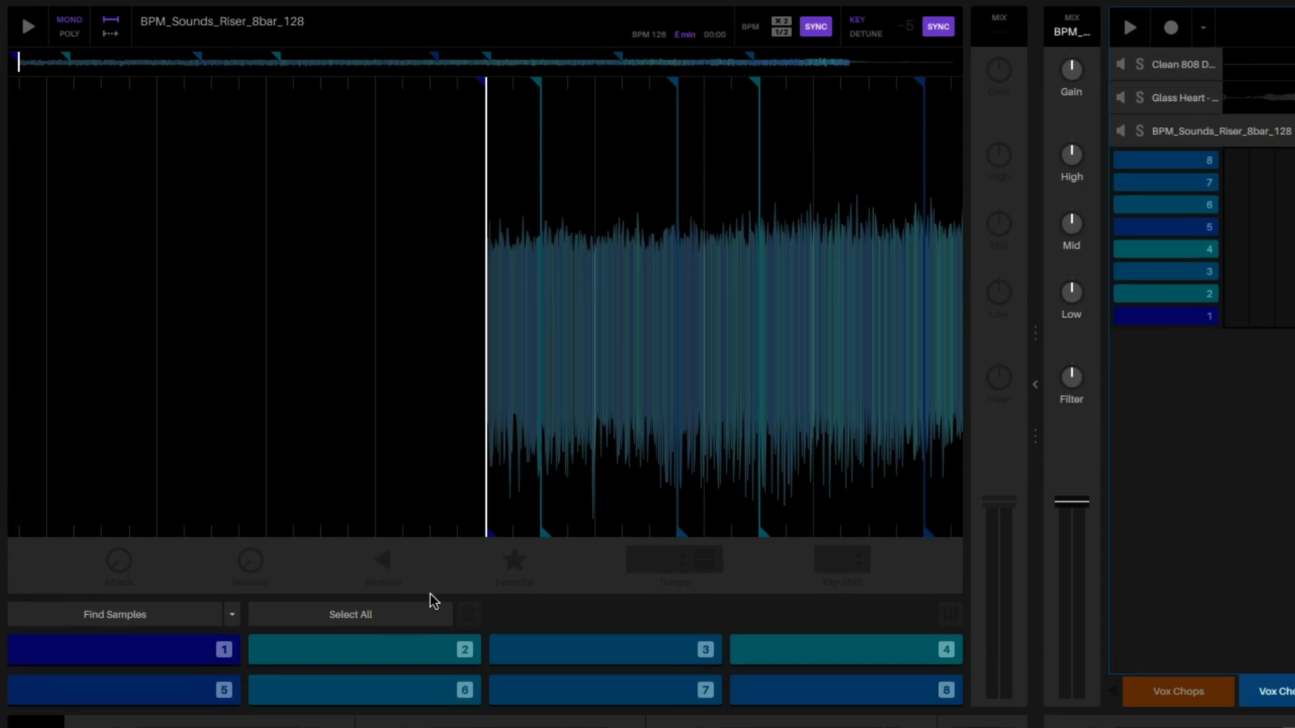
# Step: Delete all the riser sample's cue points and set a single one on pad 1 at the sample's start
pyautogui.click(424, 613)
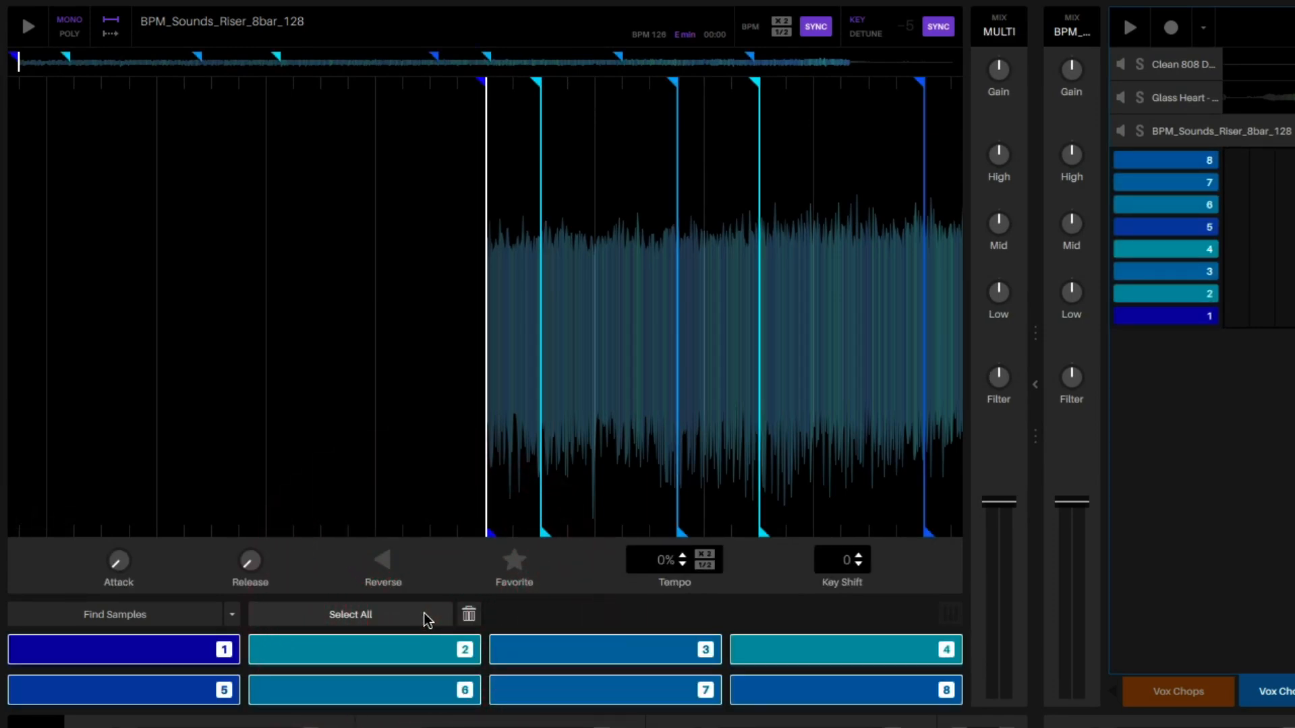
pyautogui.click(470, 615)
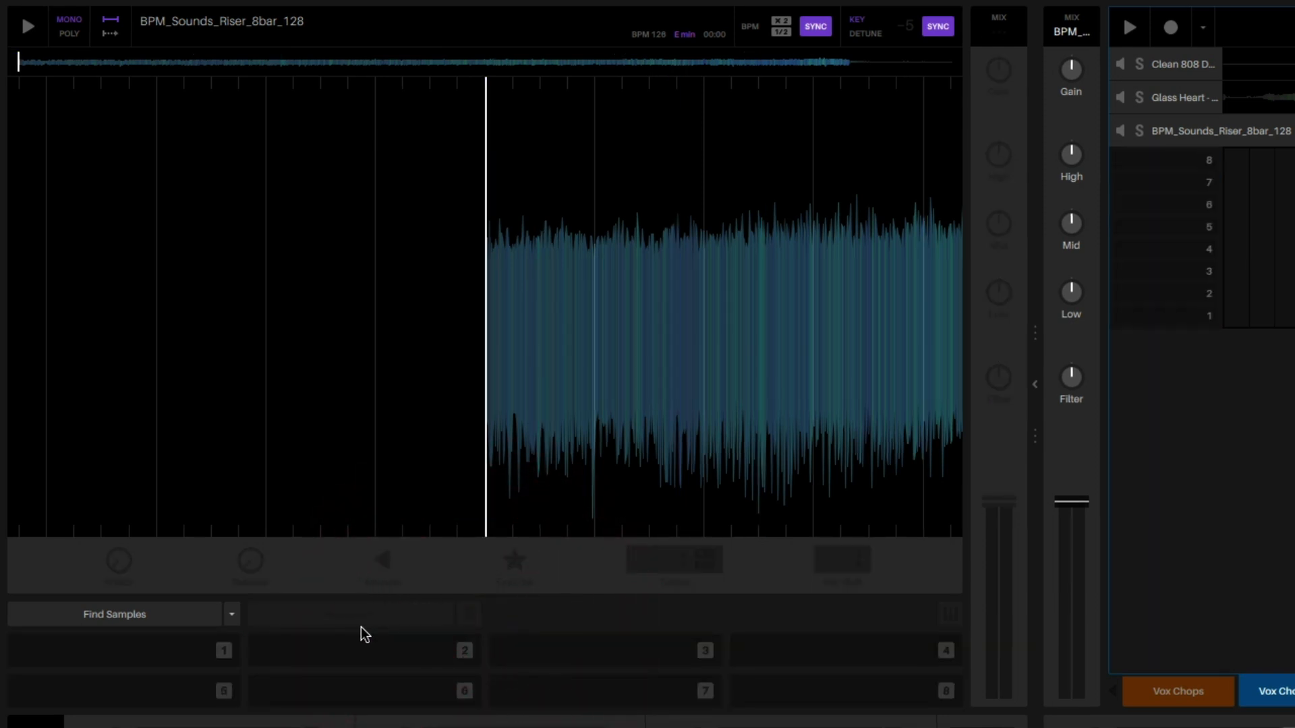
pyautogui.click(178, 657)
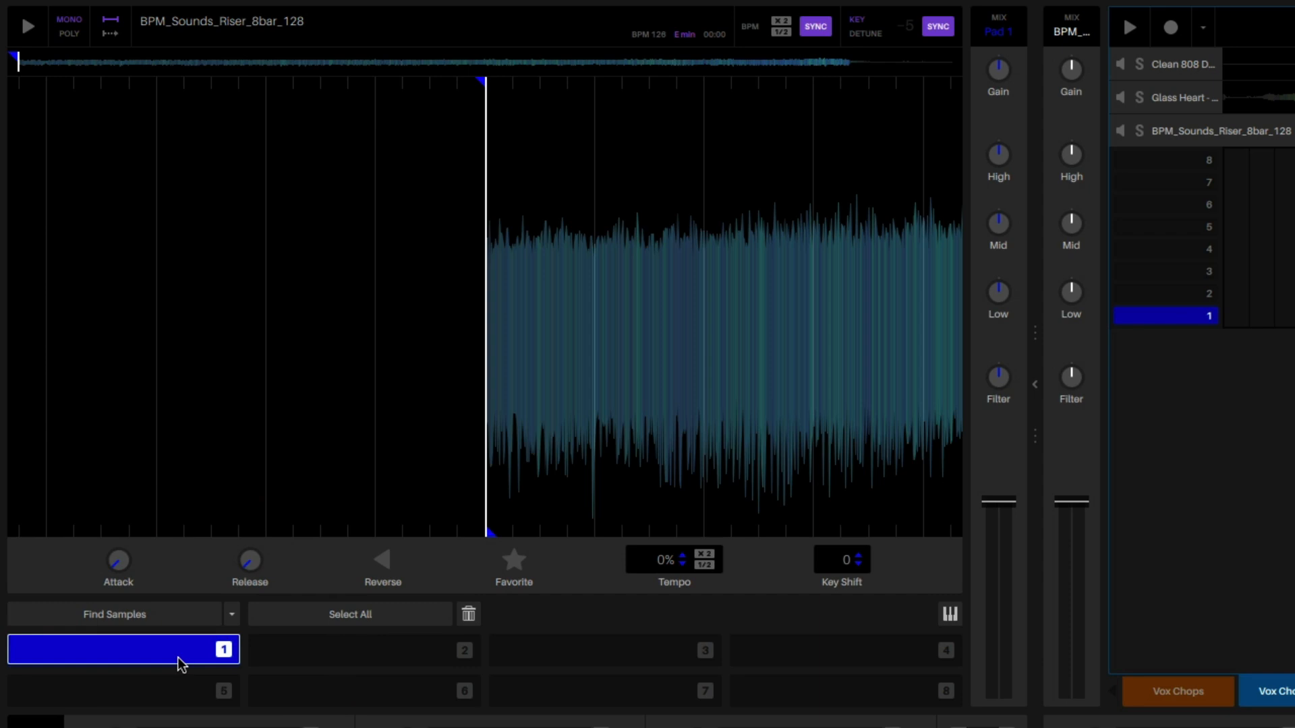
# Step: Switch pad 1 to keyboard mode with Play In Key and audition the A note just below B 2
pyautogui.click(946, 621)
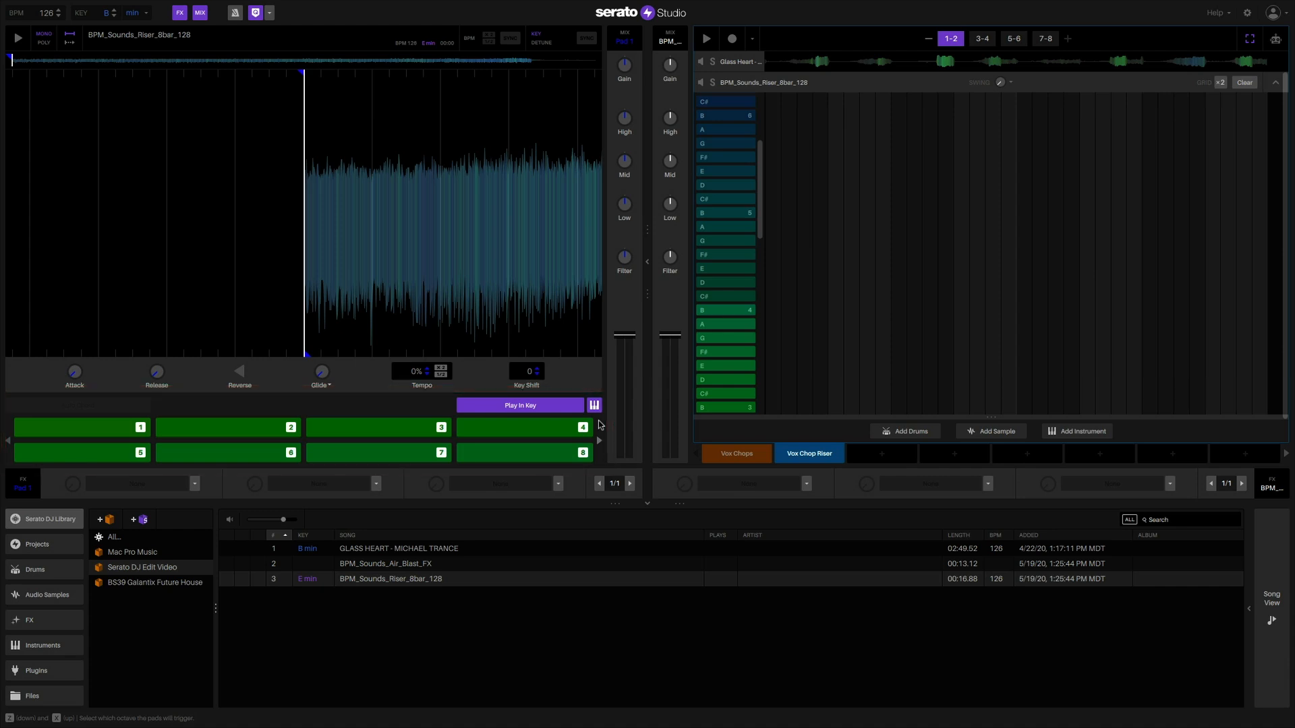
pyautogui.scroll(-5, 756, 317)
pyautogui.click(751, 313)
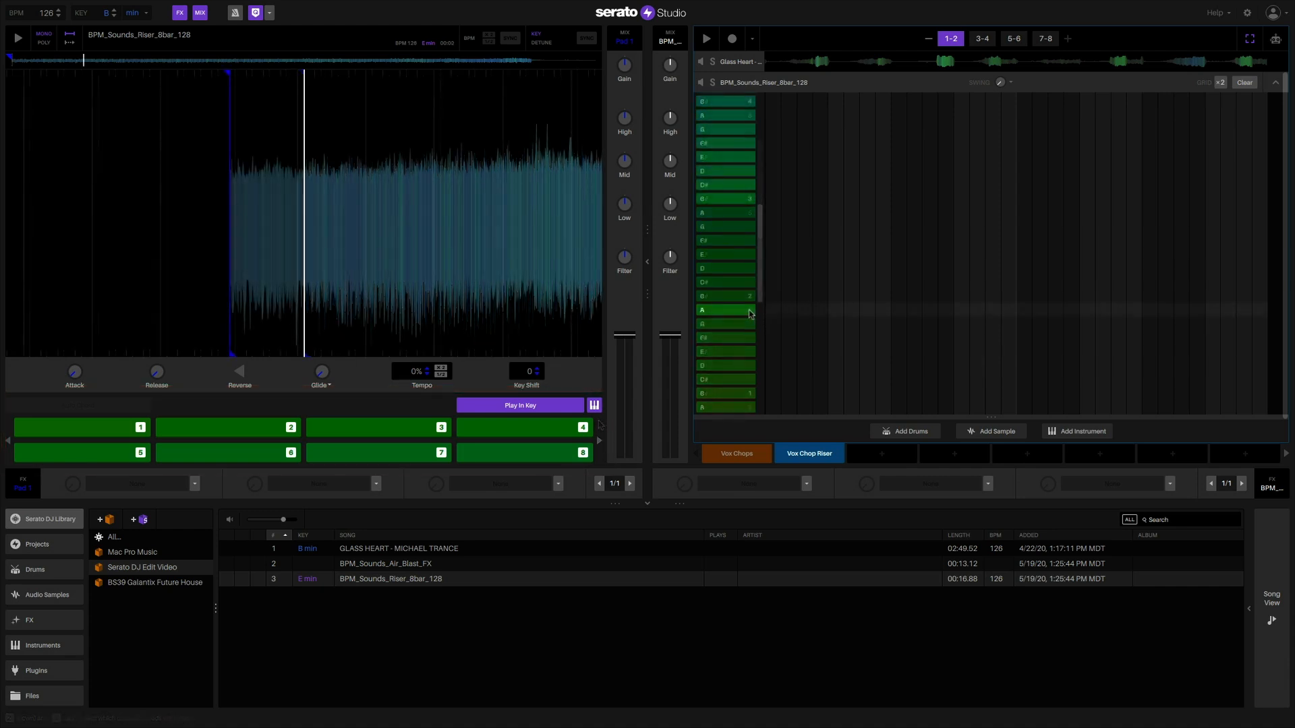
pyautogui.click(751, 314)
# Step: Draw one riser note on the A row below B 2, spanning from the start of bar 1 to the end of bar 8
pyautogui.click(771, 311)
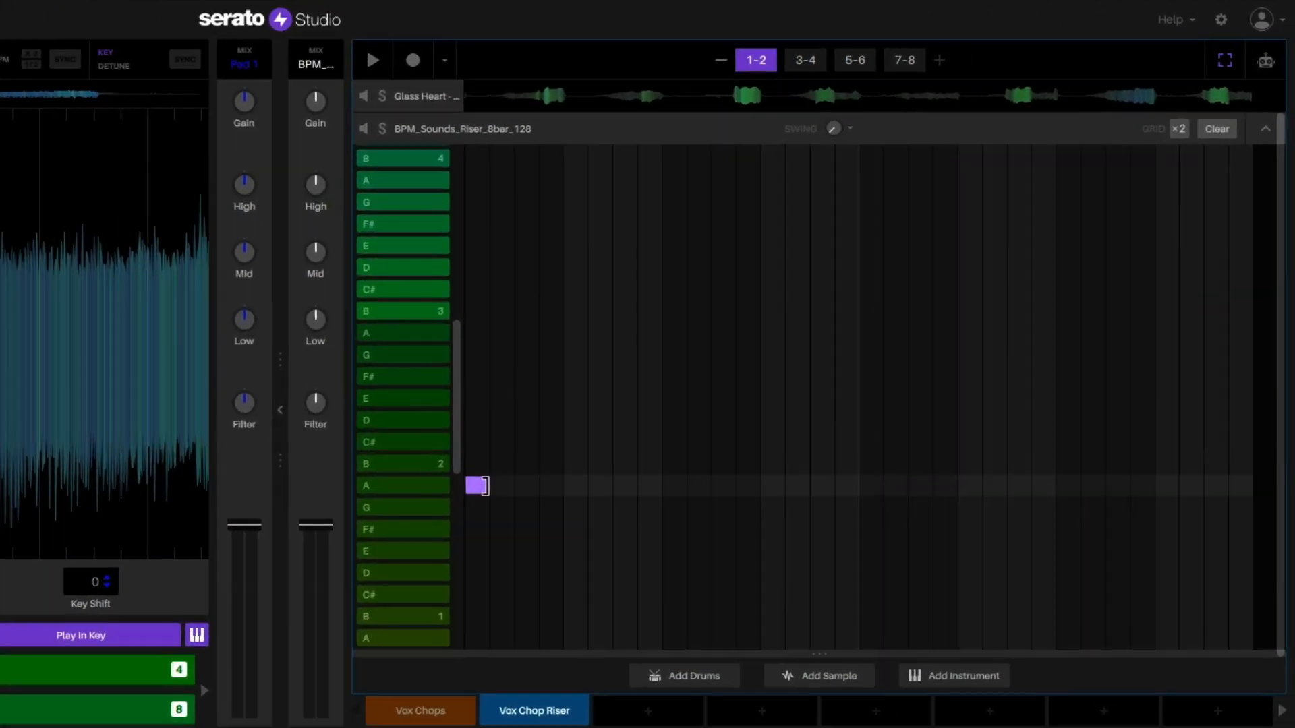
pyautogui.moveTo(773, 310); pyautogui.dragTo(908, 311)
pyautogui.moveTo(688, 488); pyautogui.dragTo(1112, 487)
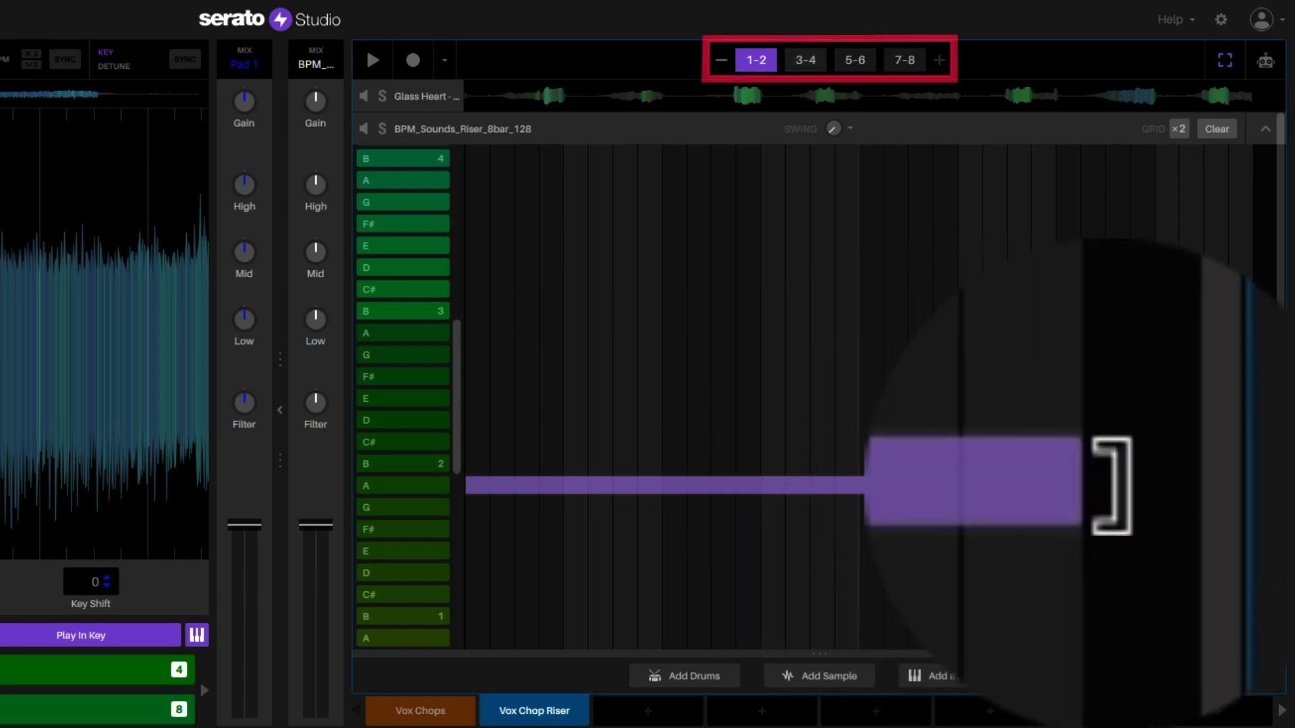
pyautogui.click(806, 60)
pyautogui.click(855, 60)
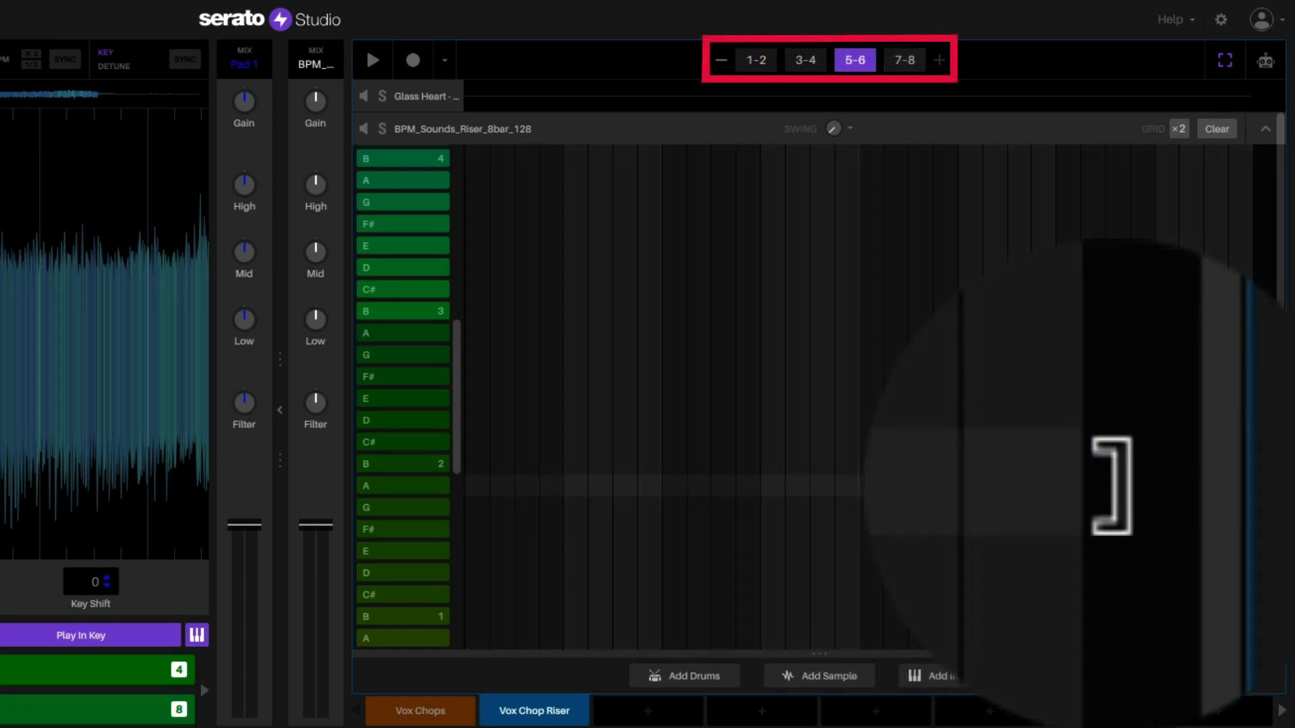
pyautogui.click(904, 61)
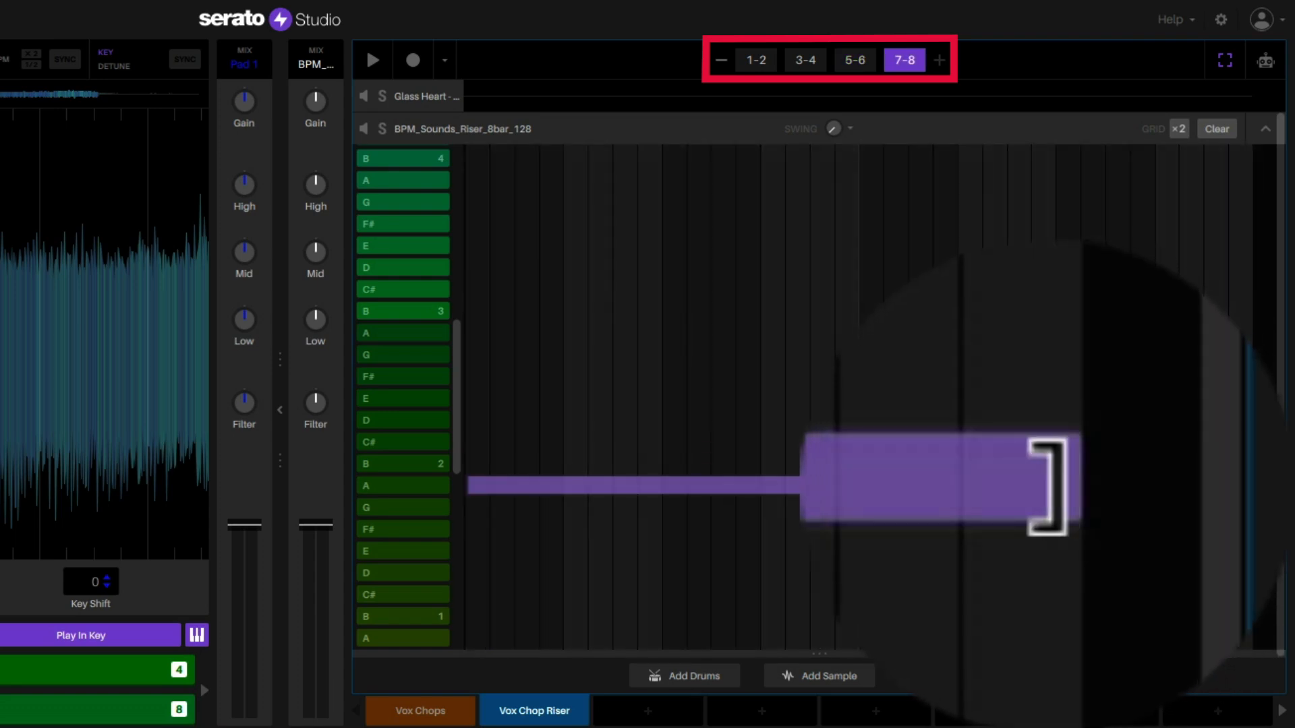
pyautogui.click(1046, 485)
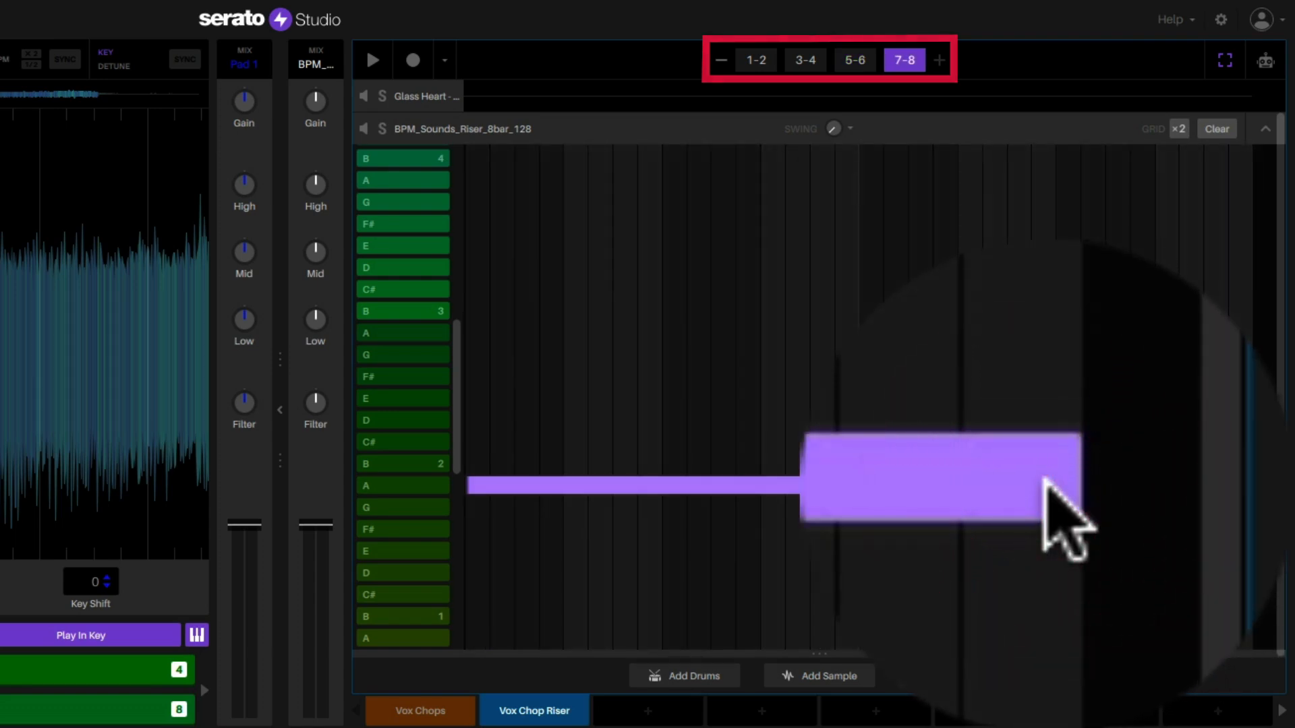
pyautogui.moveTo(1046, 484); pyautogui.dragTo(1251, 486)
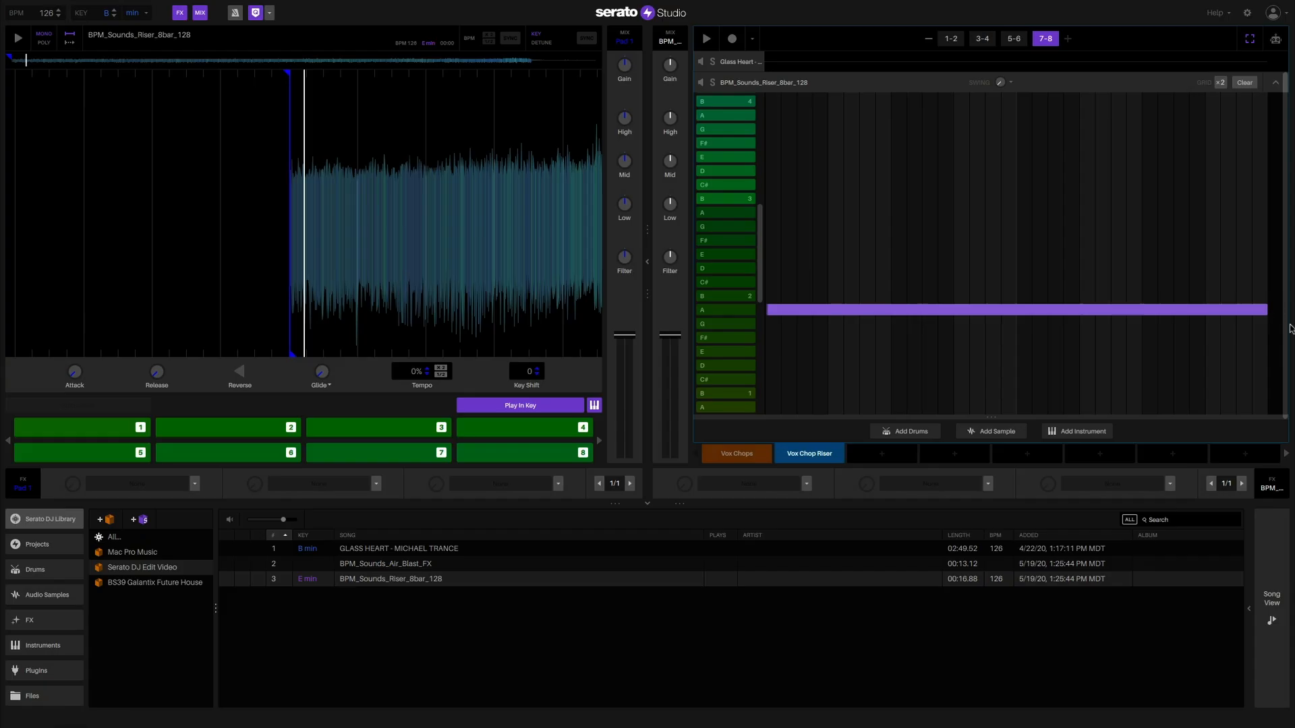
# Step: Place the Vox Chop Riser scene on the song timeline directly after the last Vox Chops block
pyautogui.click(1278, 563)
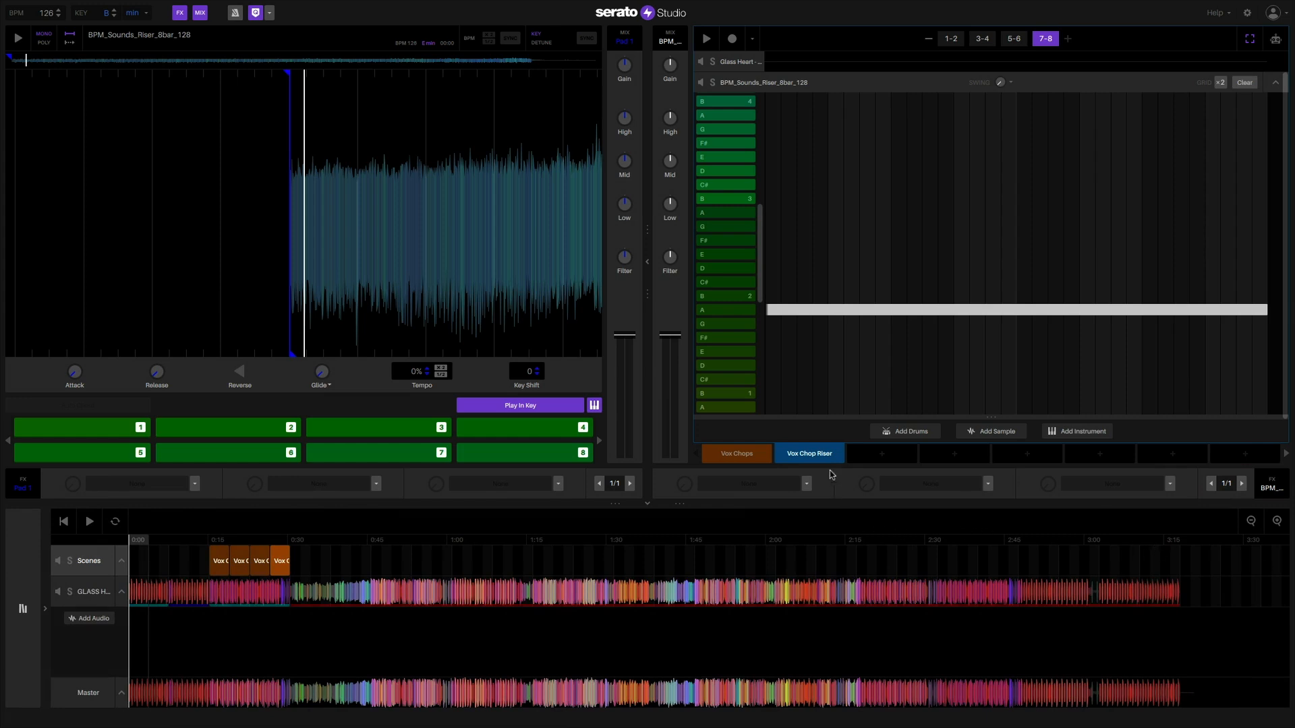
pyautogui.moveTo(829, 462); pyautogui.dragTo(351, 551)
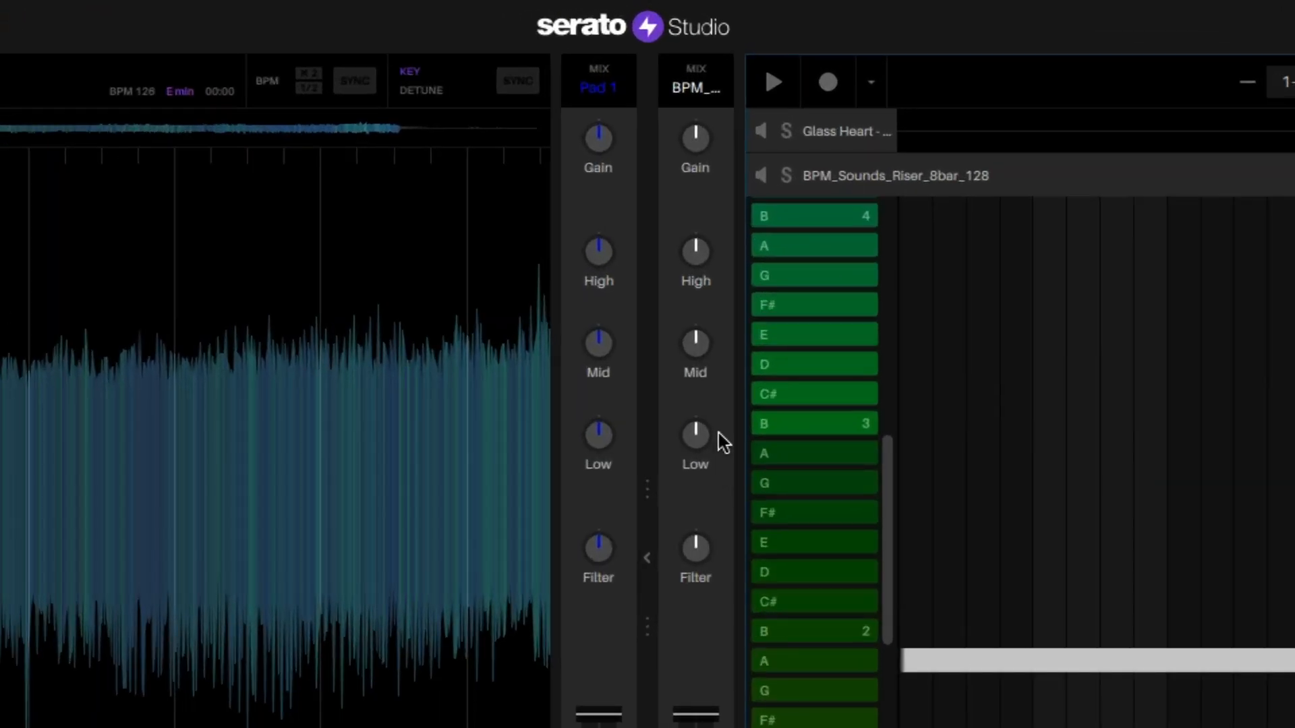
# Step: Lower the riser sample channel's Mid EQ to about -4.03 dB and raise its High EQ to about +2.09 dB
pyautogui.moveTo(675, 172)
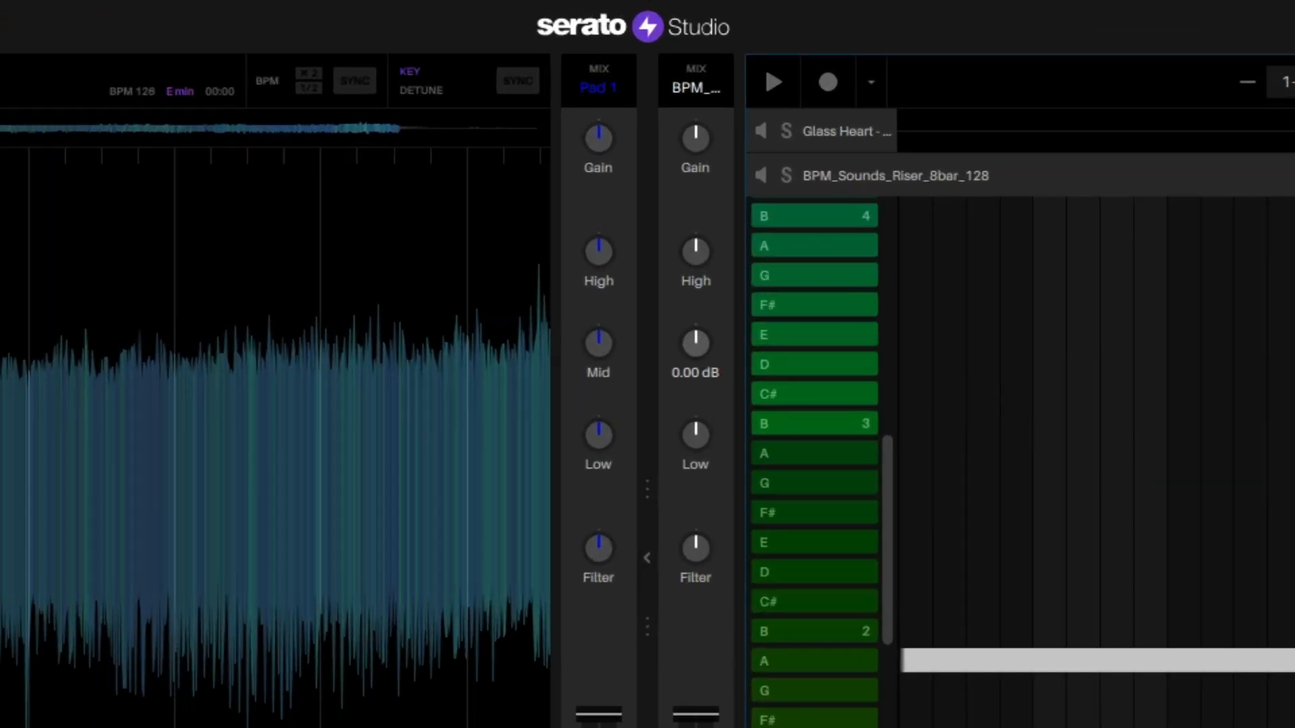
pyautogui.moveTo(695, 343); pyautogui.dragTo(695, 370)
pyautogui.moveTo(693, 256)
pyautogui.moveTo(687, 252); pyautogui.dragTo(687, 246)
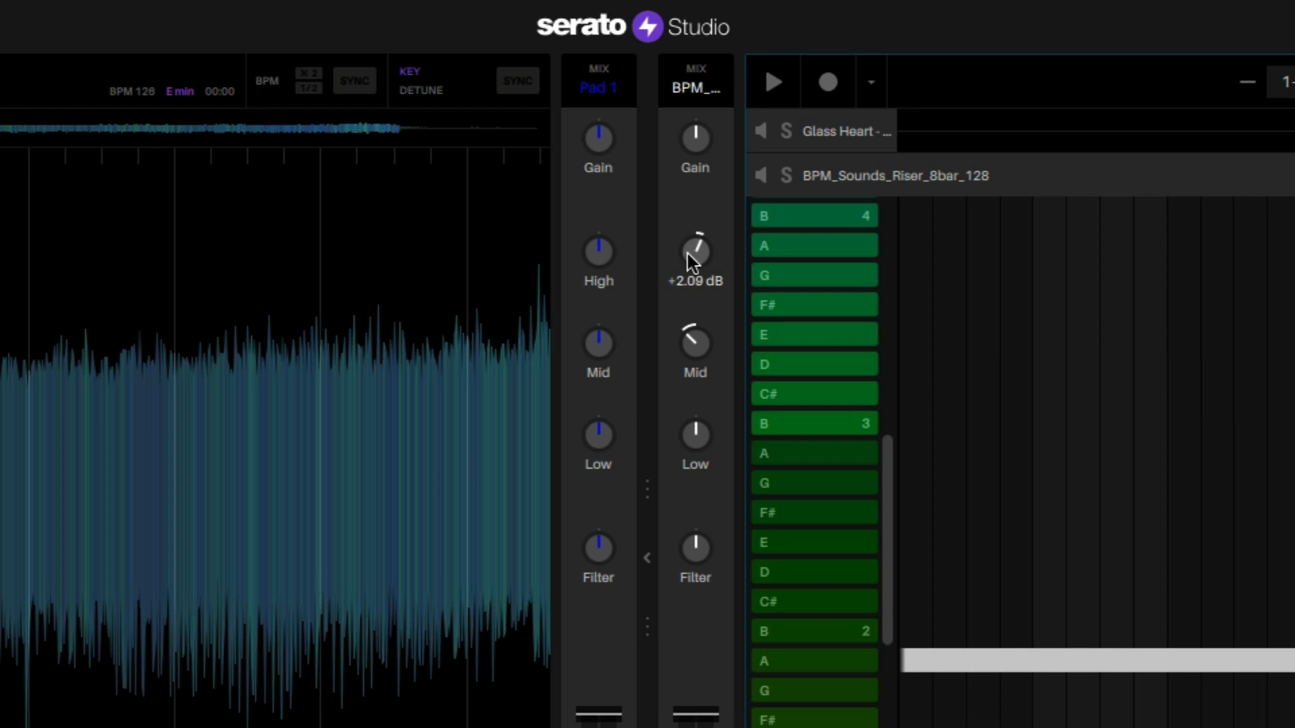
# Step: Raise the riser sample channel's Gain slightly
pyautogui.click(687, 142)
pyautogui.click(690, 142)
pyautogui.moveTo(690, 143); pyautogui.dragTo(690, 135)
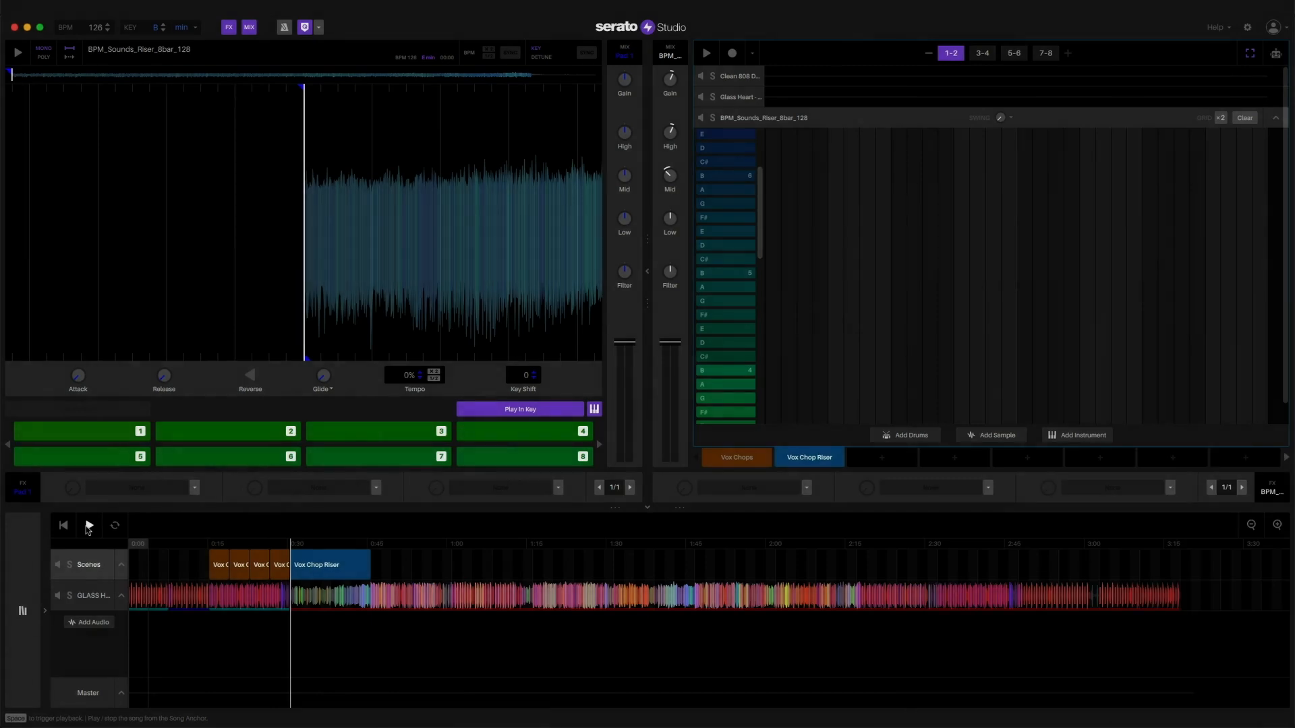
# Step: Play the song through the Vox Chop Riser scene and stop after its end
pyautogui.click(88, 525)
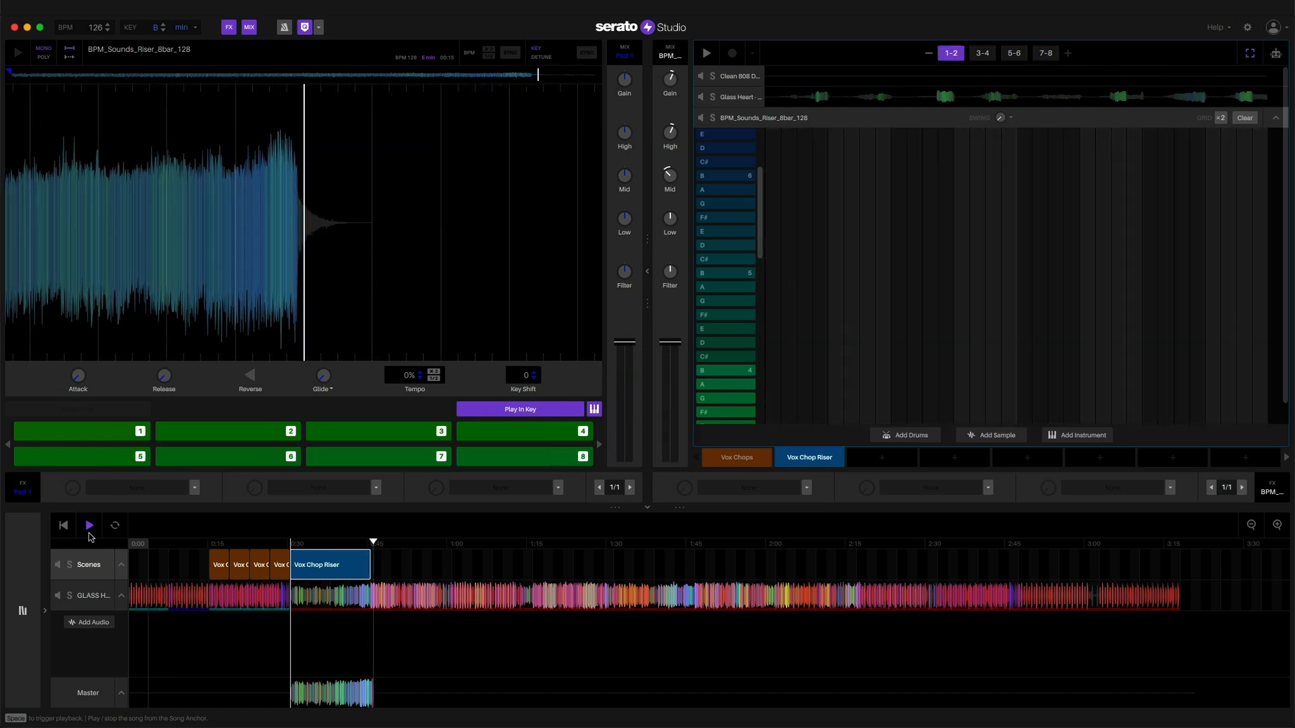
pyautogui.click(89, 533)
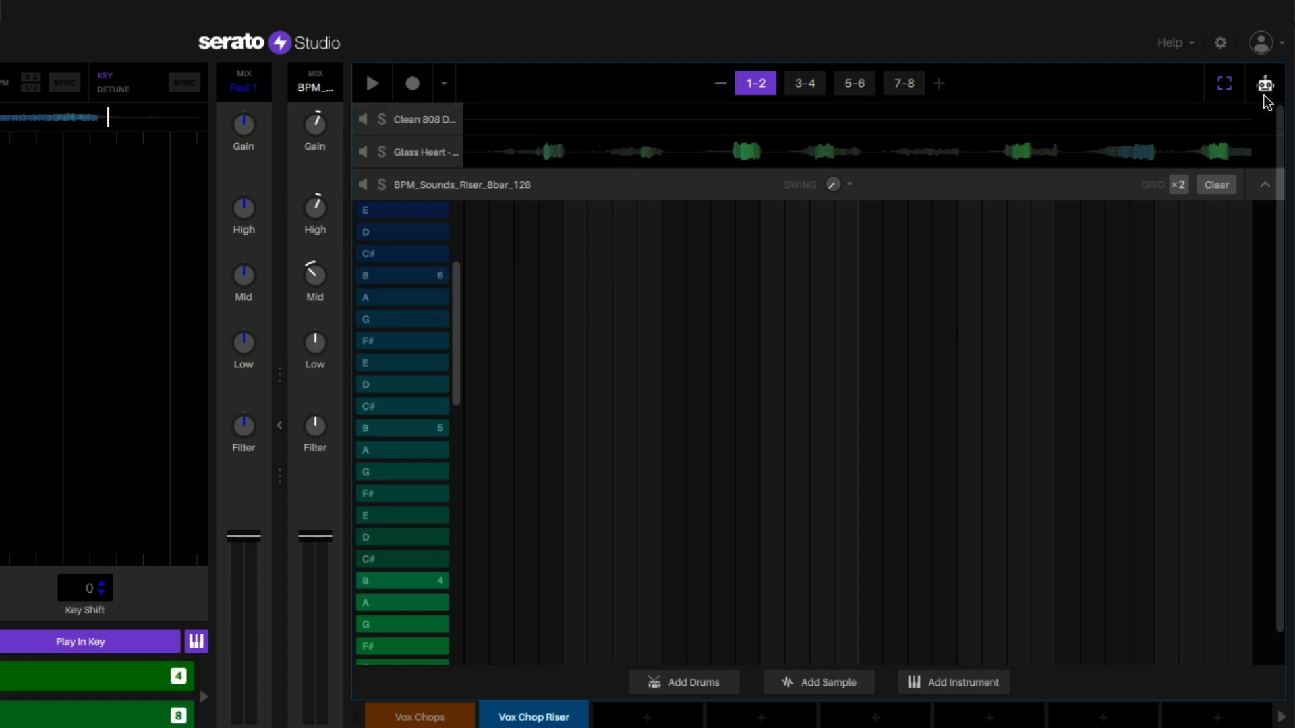
# Step: Turn on automation view for the scene and choose Filter as the riser track's automation parameter
pyautogui.click(1266, 86)
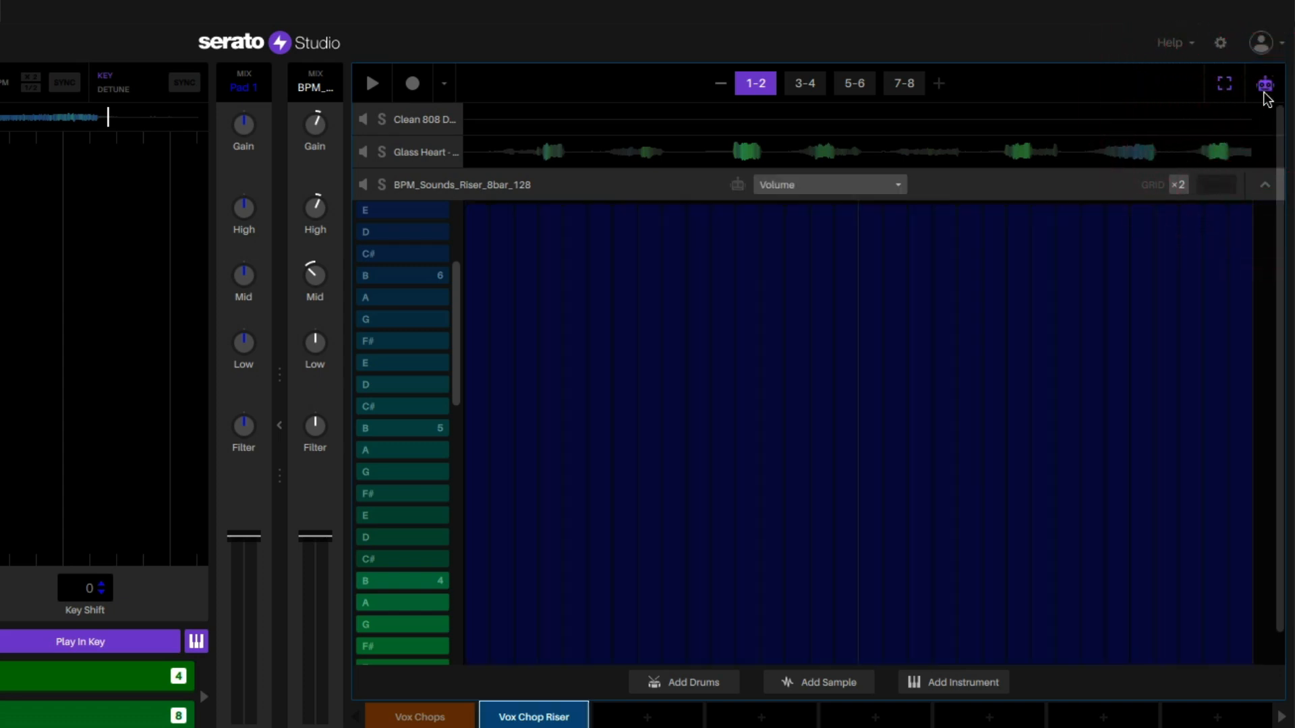
pyautogui.click(900, 185)
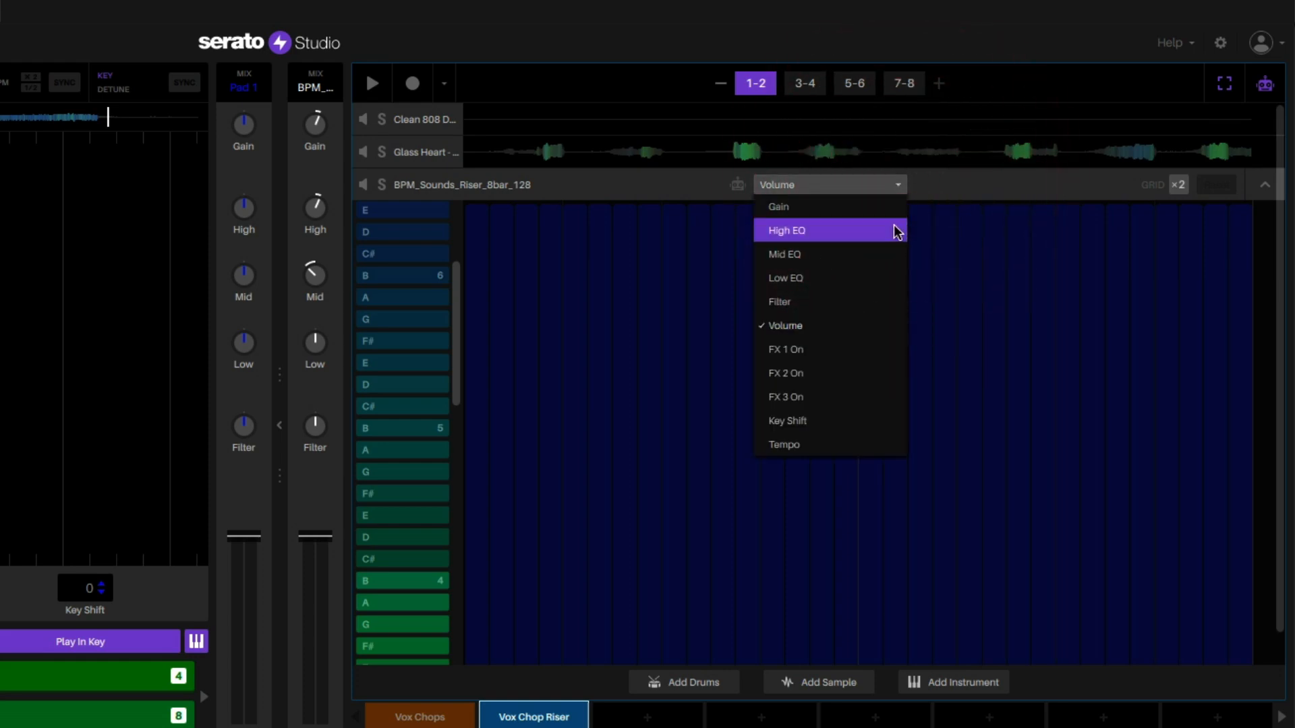
pyautogui.click(879, 304)
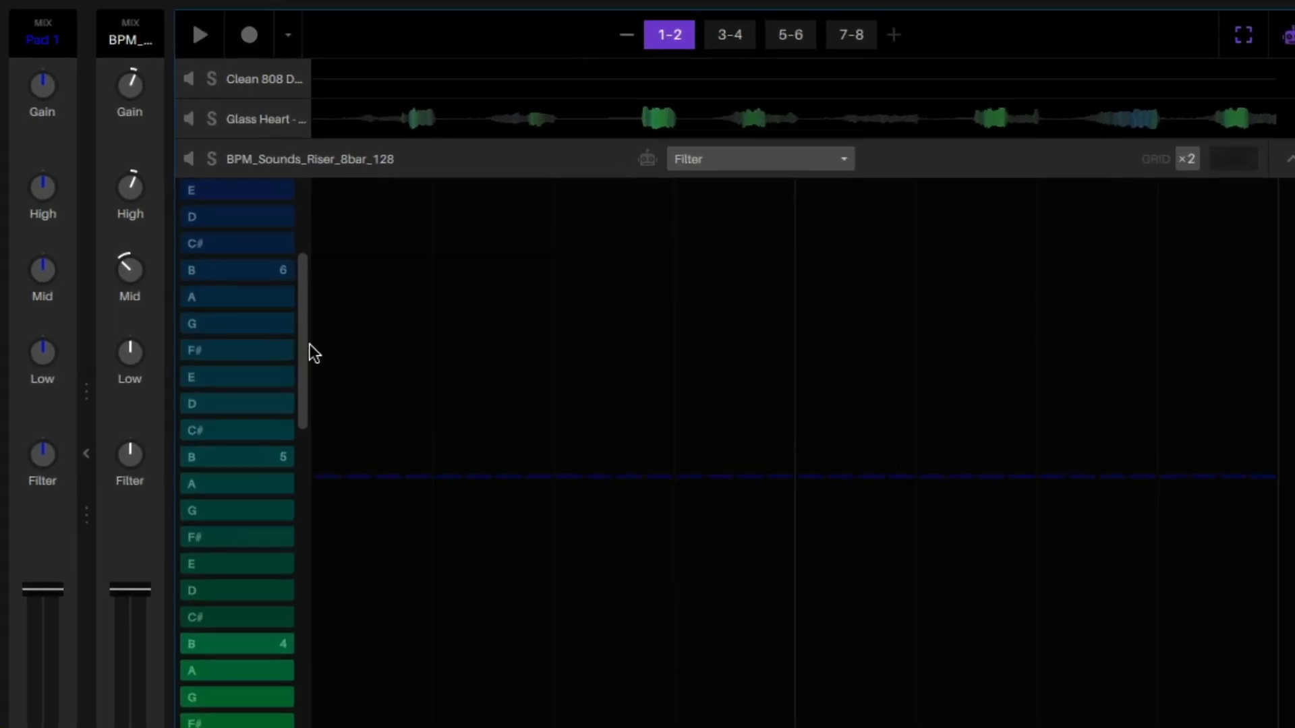
# Step: View the riser track's Mid EQ, Low EQ and Filter automation lanes in turn by selecting the matching channel controls
pyautogui.click(133, 277)
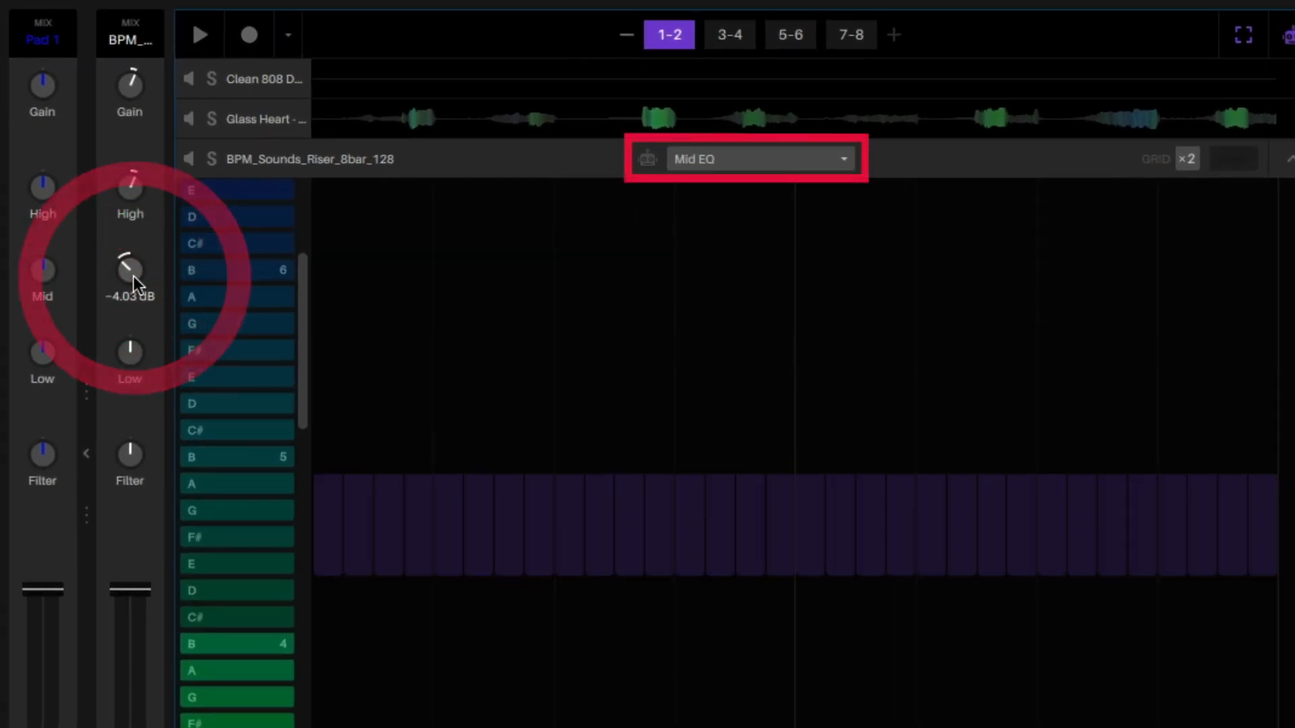
pyautogui.click(131, 357)
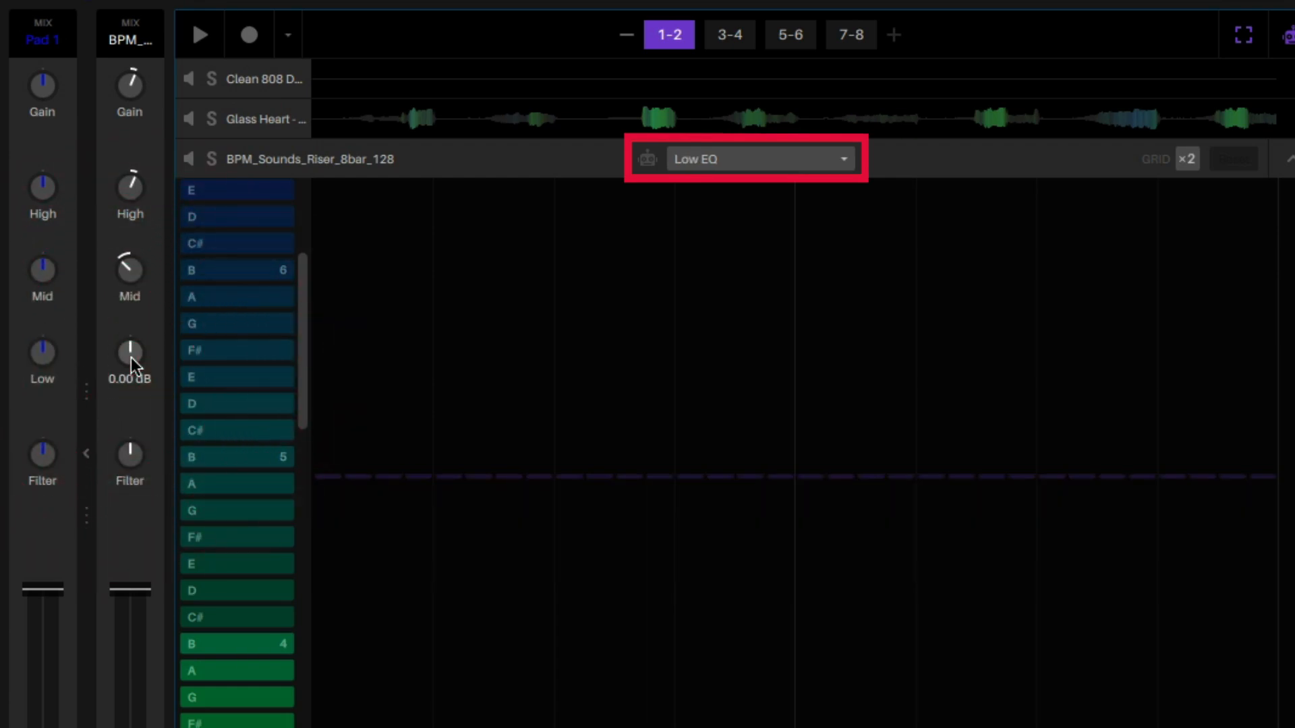
pyautogui.click(131, 456)
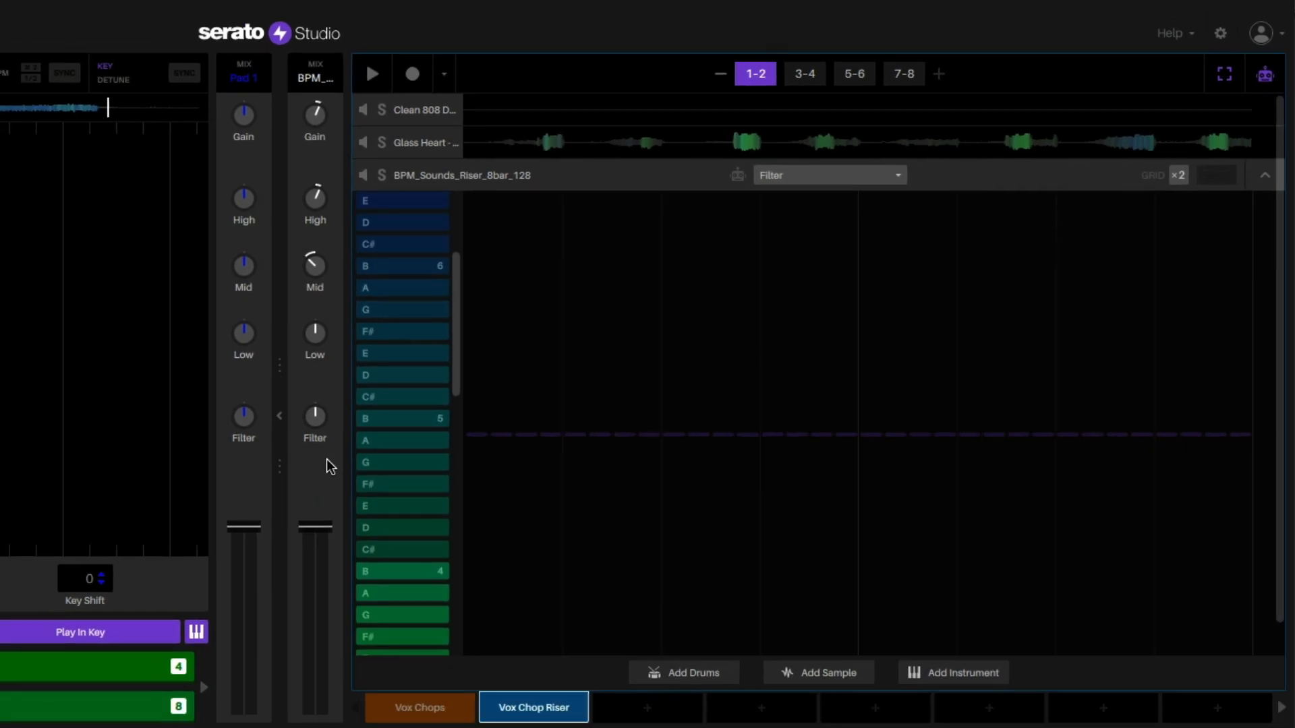
# Step: Draw a Filter automation curve rising steadily across bars 5-6 and 7-8 of the riser track, and play the song
pyautogui.click(855, 76)
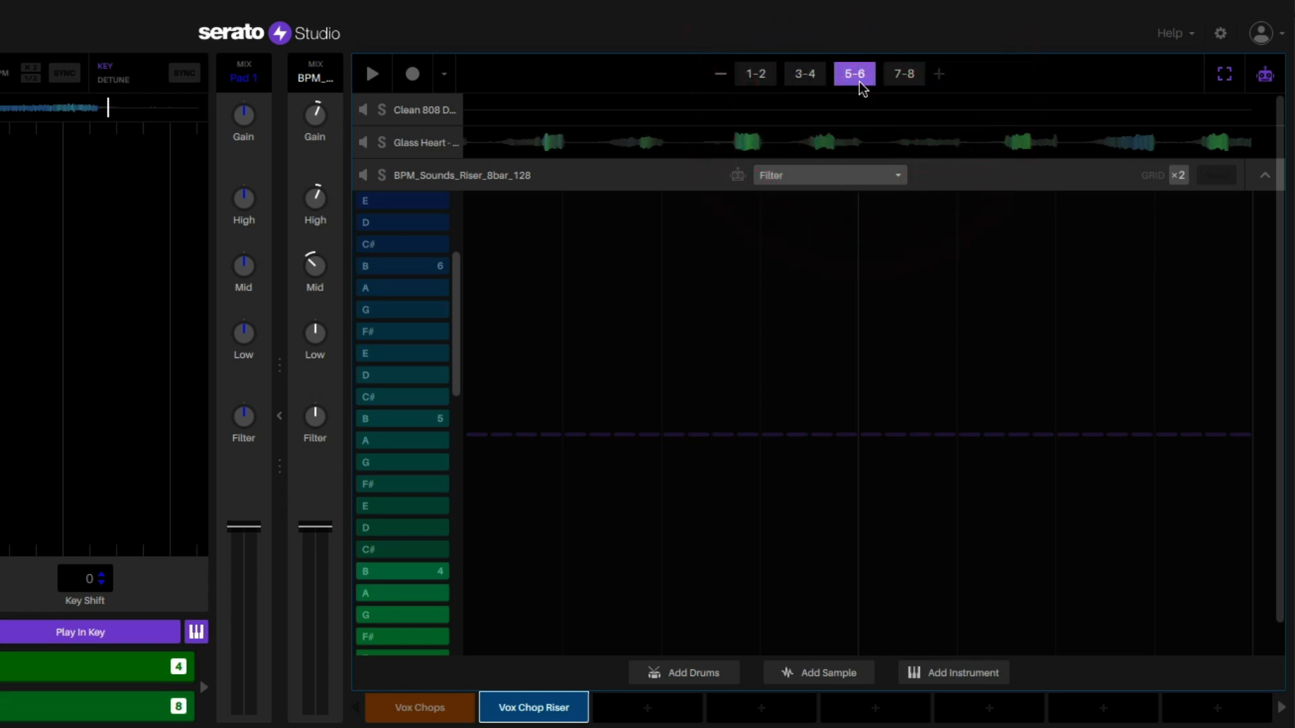
pyautogui.moveTo(472, 429); pyautogui.dragTo(1243, 327)
pyautogui.click(903, 74)
pyautogui.moveTo(472, 338)
pyautogui.mouseDown()
pyautogui.moveTo(495, 317)
pyautogui.moveTo(897, 278)
pyautogui.moveTo(1247, 207)
pyautogui.mouseUp()
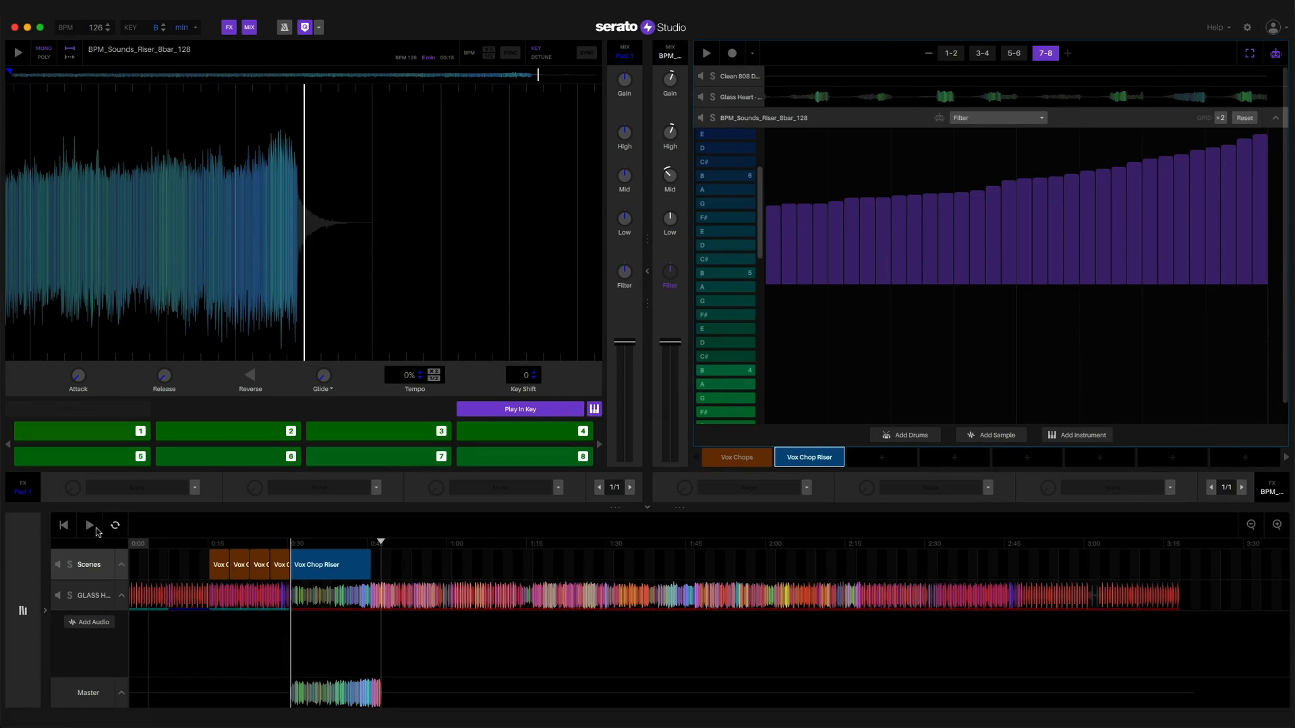
pyautogui.click(94, 527)
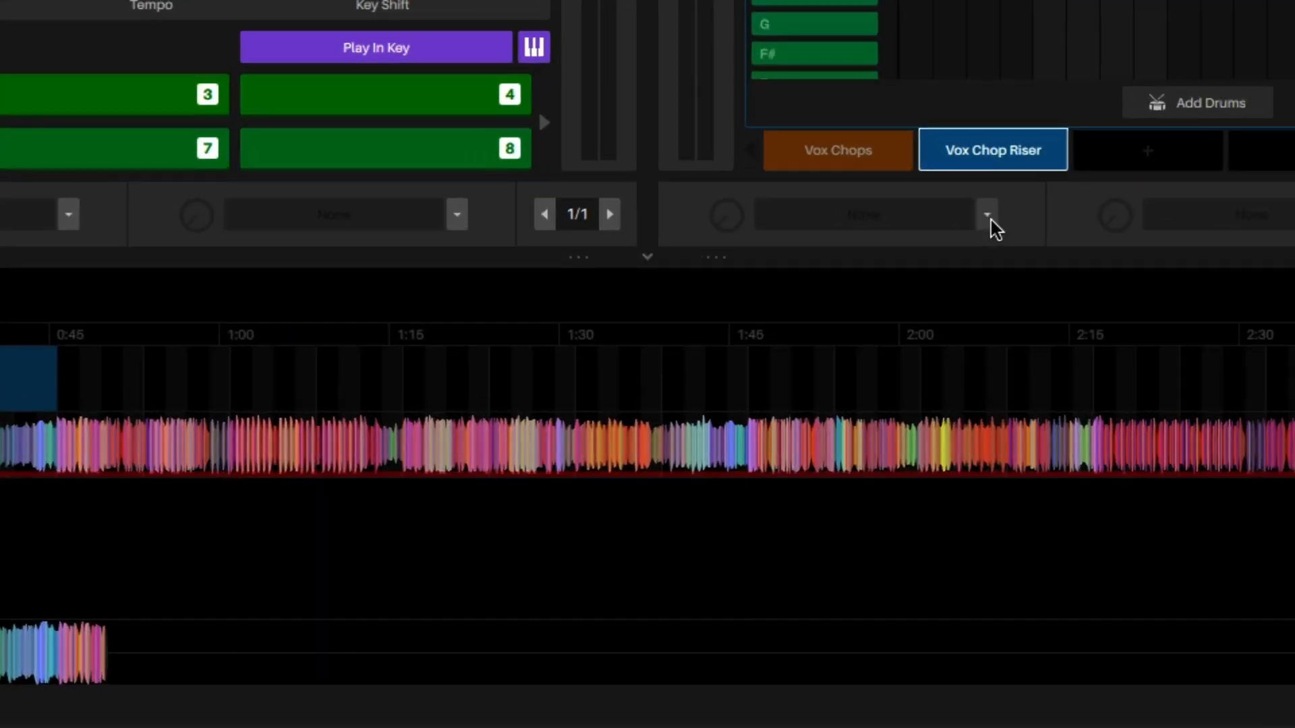
# Step: Load the Braker effect into the riser channel's first FX slot and adjust its depth slightly
pyautogui.click(807, 487)
pyautogui.moveTo(982, 375)
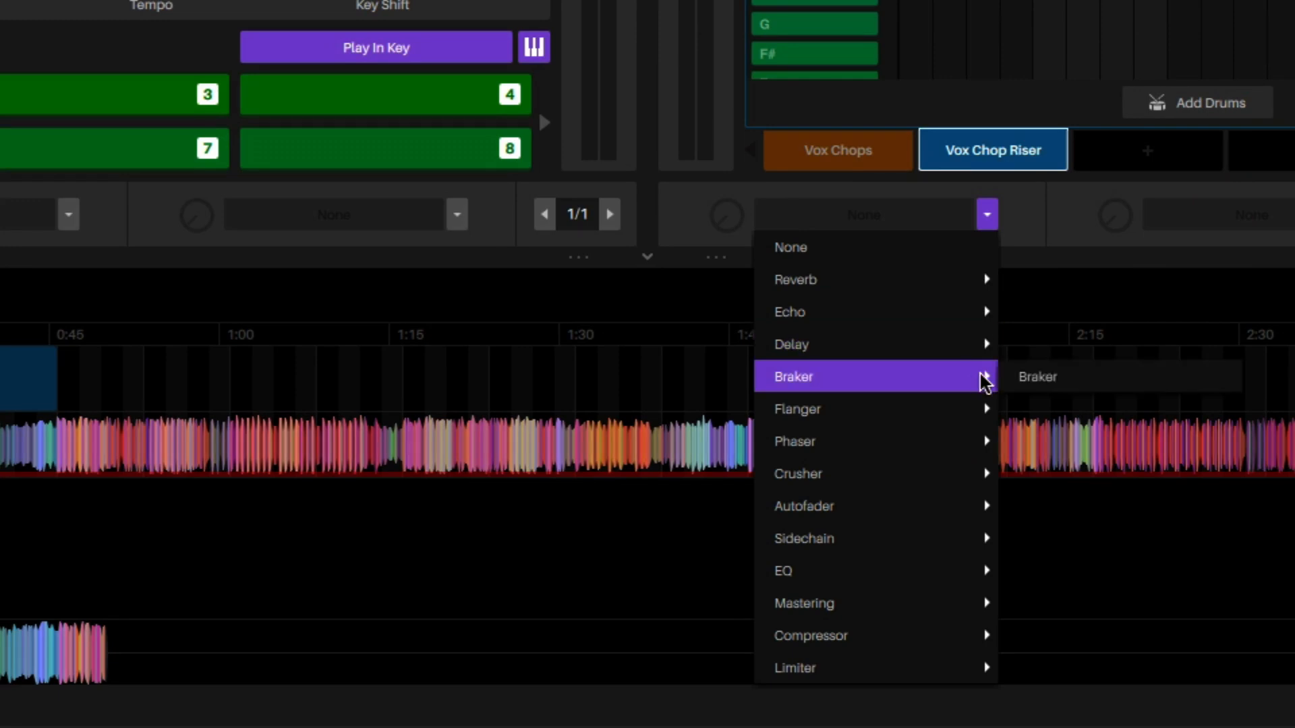
pyautogui.click(1113, 377)
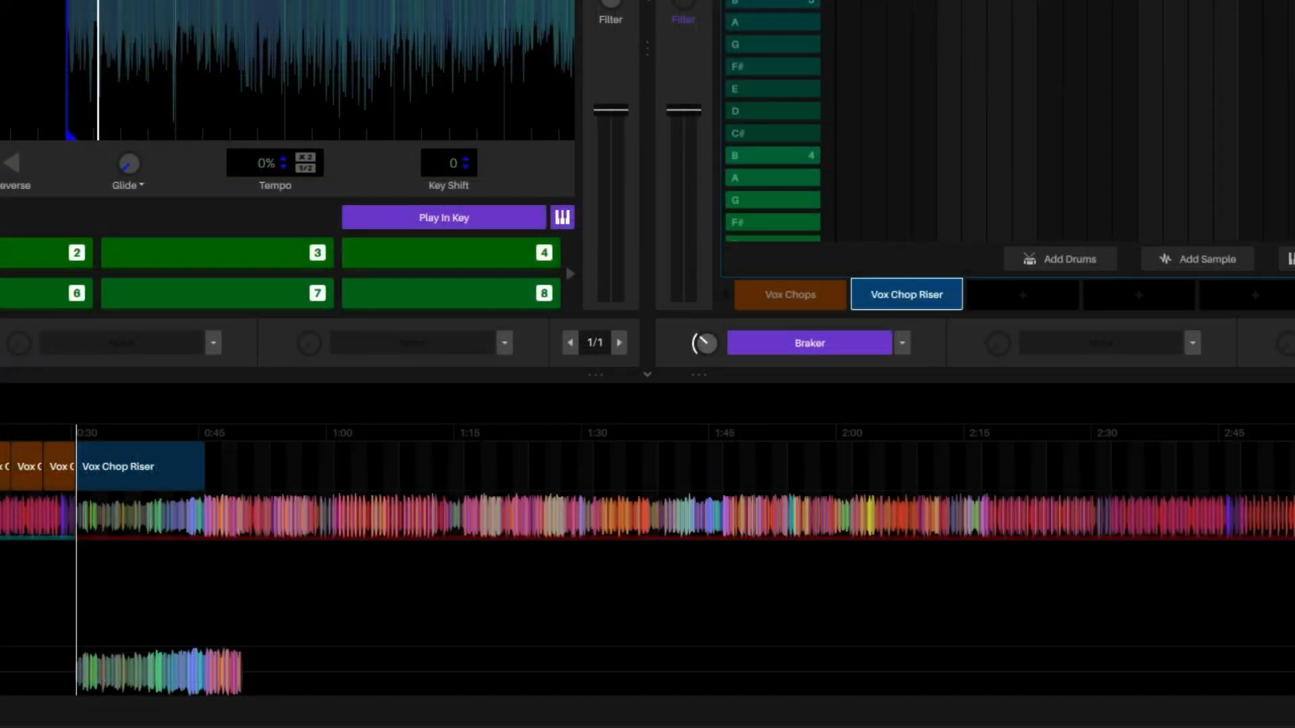
pyautogui.moveTo(706, 344); pyautogui.dragTo(706, 347)
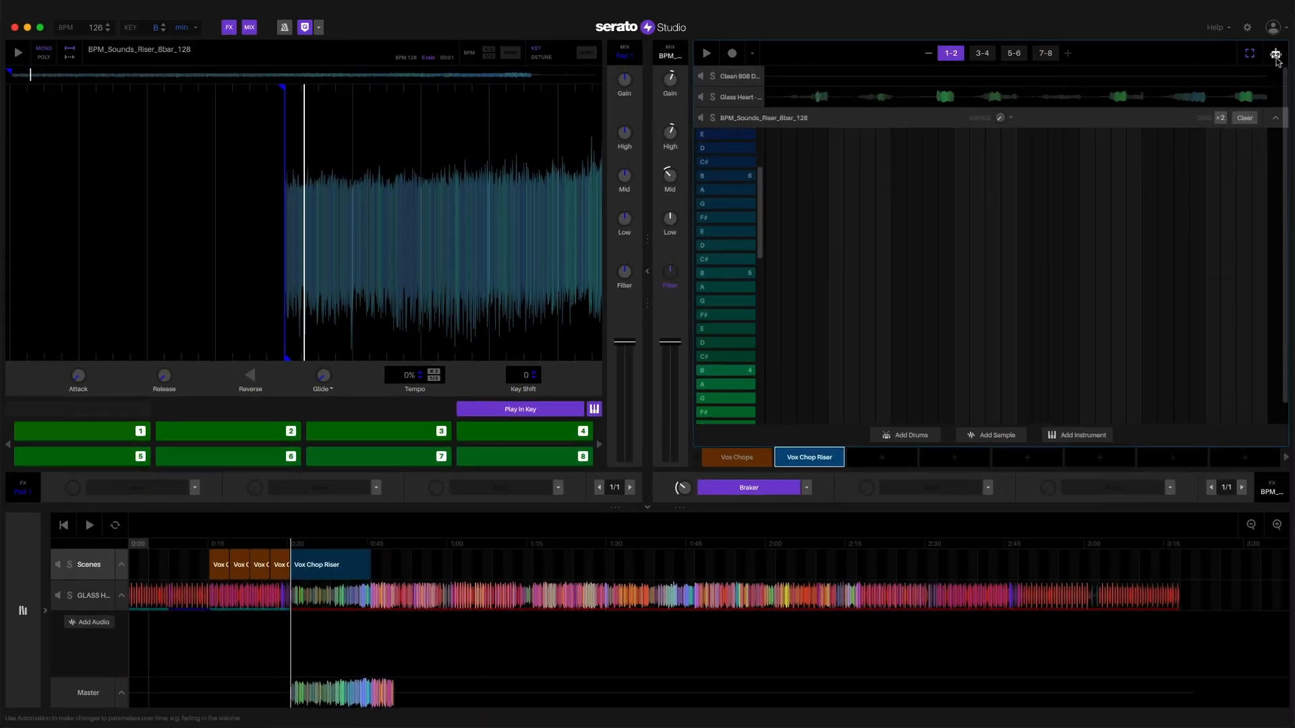
# Step: Automate the riser's FX 1 On so Braker is active only on the last beat of bars 7 and 8
pyautogui.click(1275, 55)
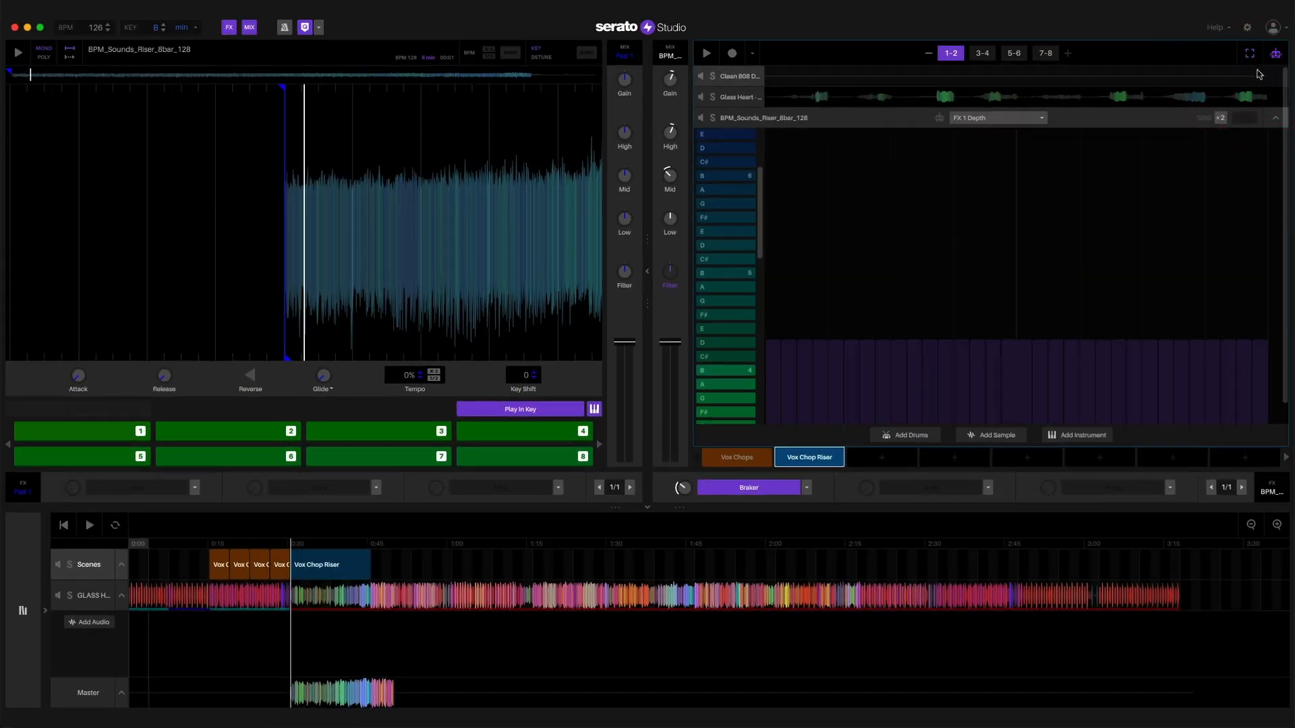
pyautogui.click(1044, 120)
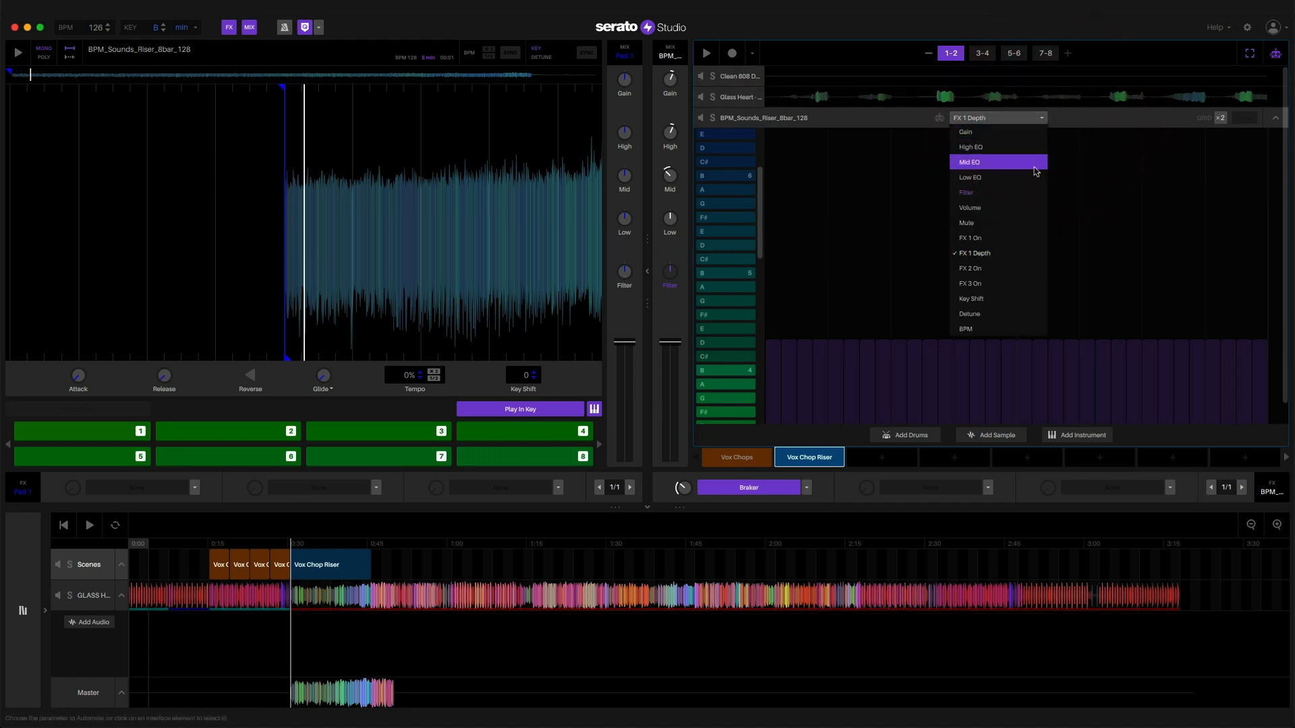
pyautogui.click(1028, 239)
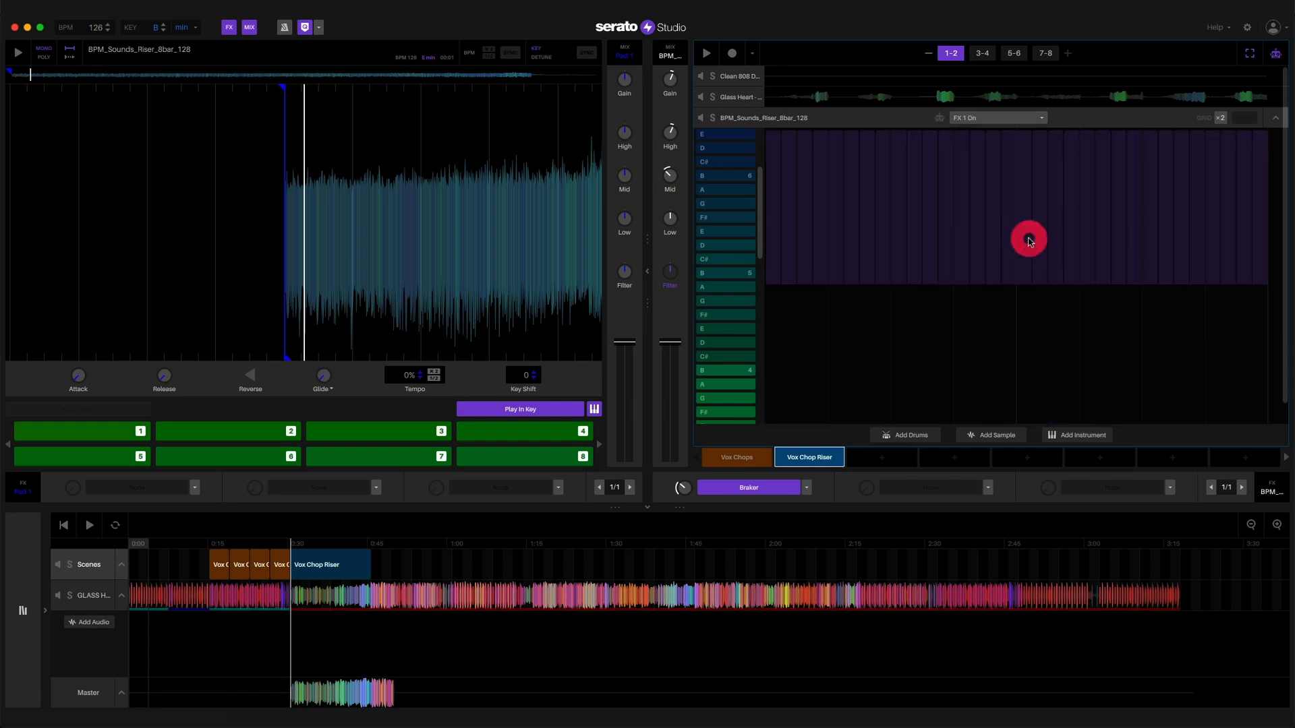
pyautogui.click(778, 423)
pyautogui.moveTo(777, 423); pyautogui.dragTo(1206, 430)
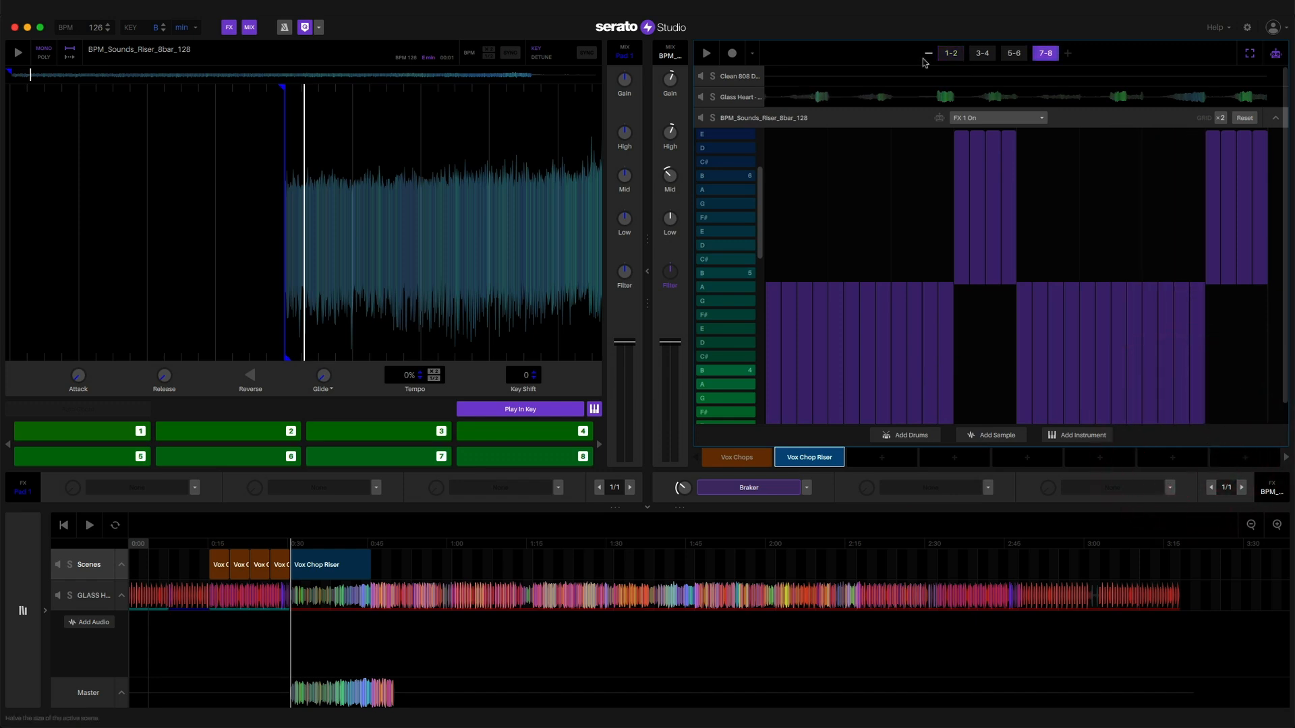
# Step: Review the FX 1 On automation through all eight bars, and play the scene to hear the Braker effect
pyautogui.click(950, 54)
pyautogui.click(982, 56)
pyautogui.click(1015, 55)
pyautogui.click(1046, 54)
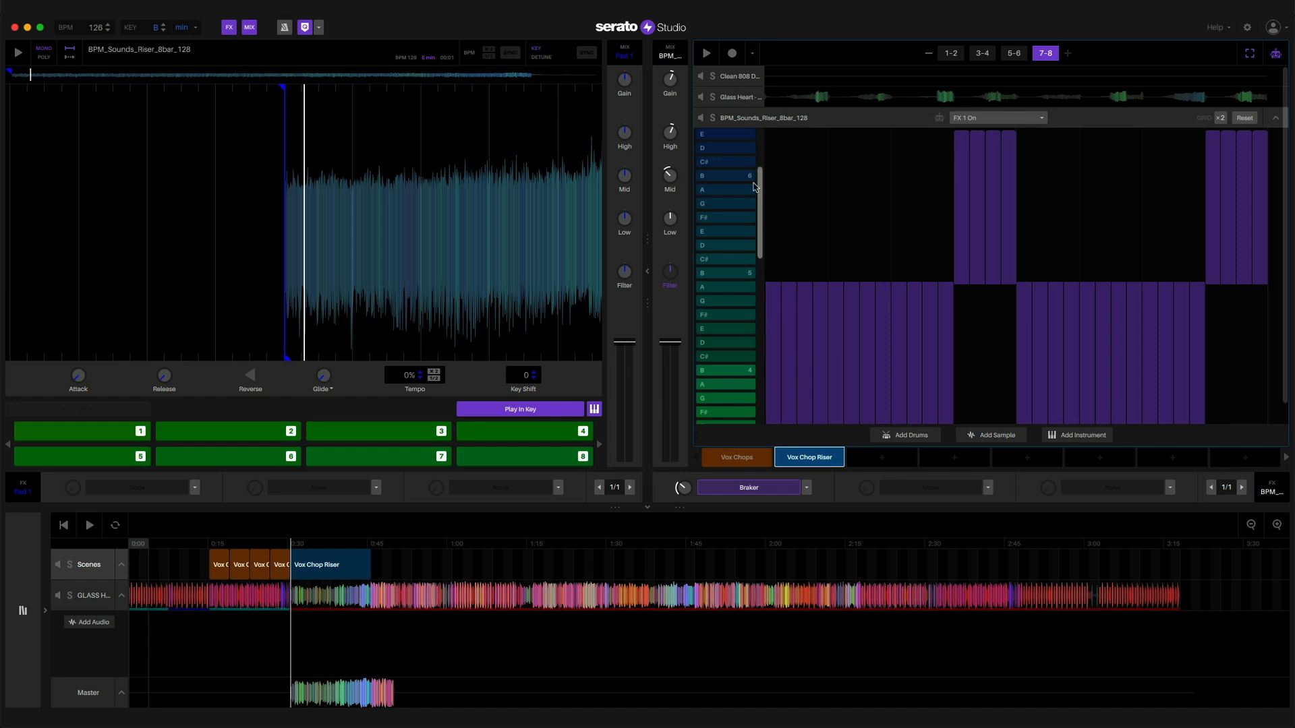
pyautogui.click(707, 54)
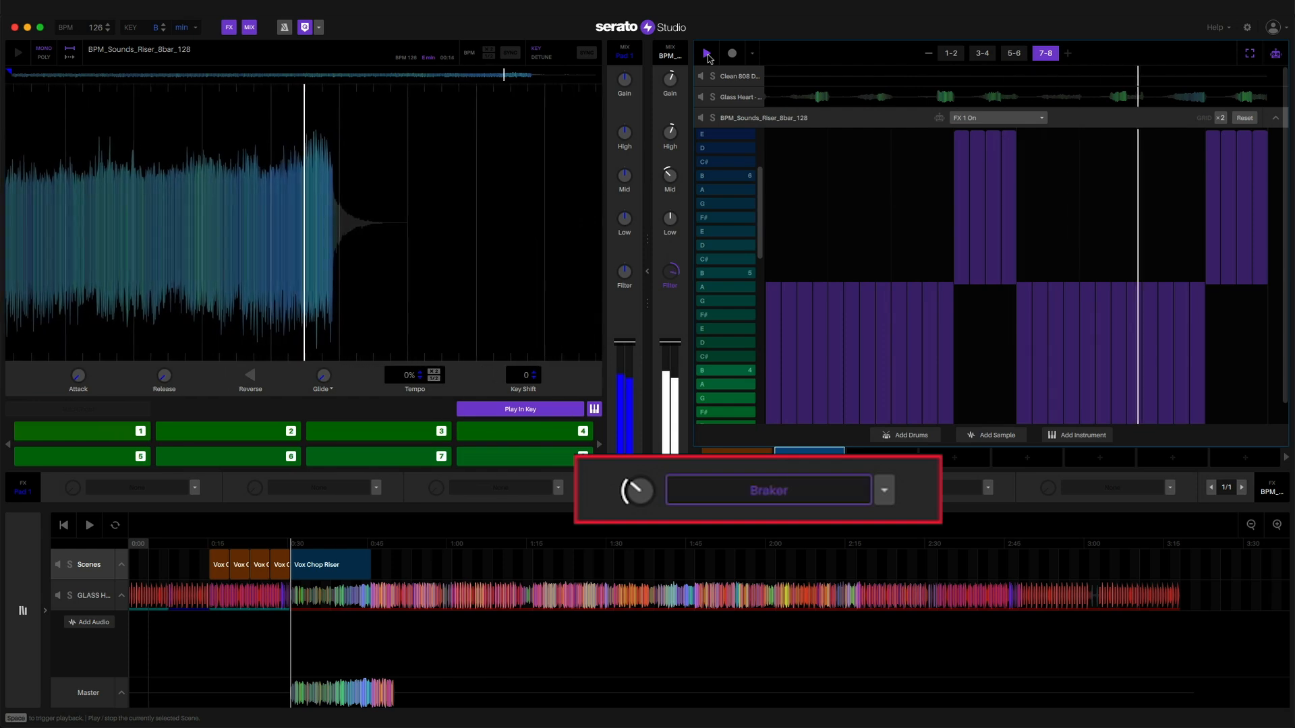
pyautogui.click(707, 54)
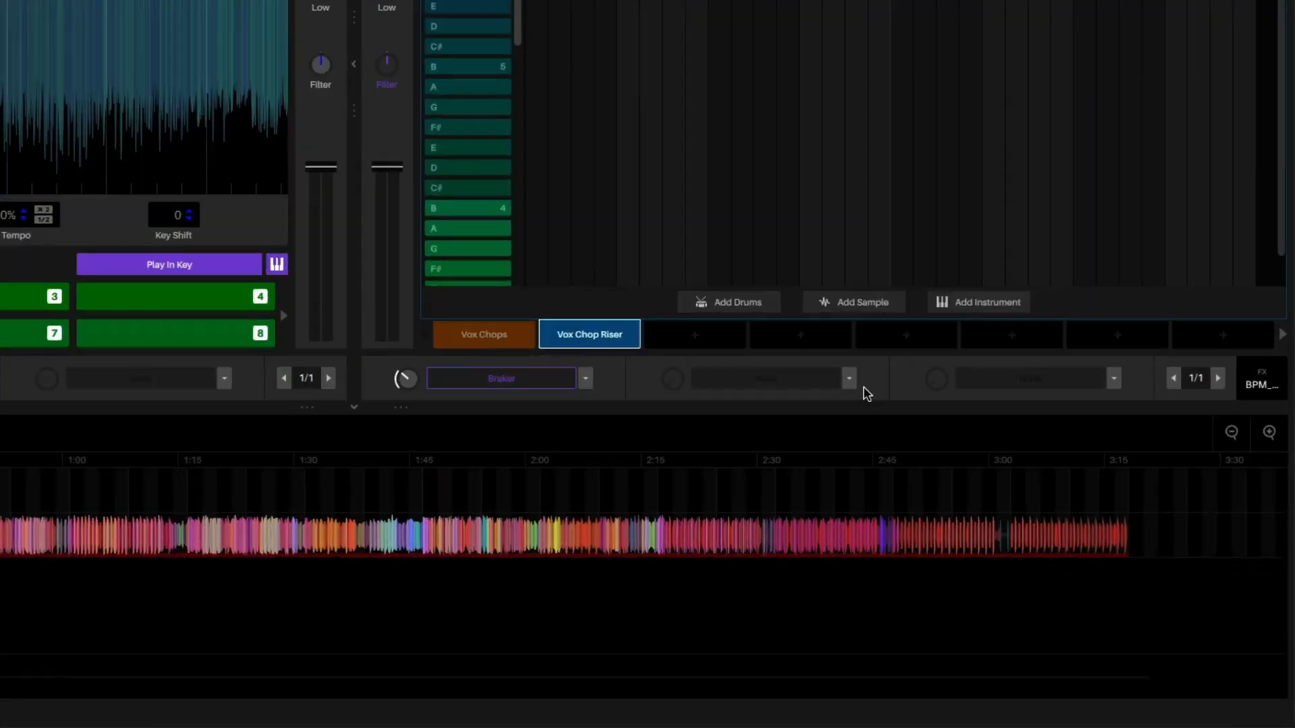
# Step: Load the Echo effect into the riser channel's second FX slot
pyautogui.click(988, 487)
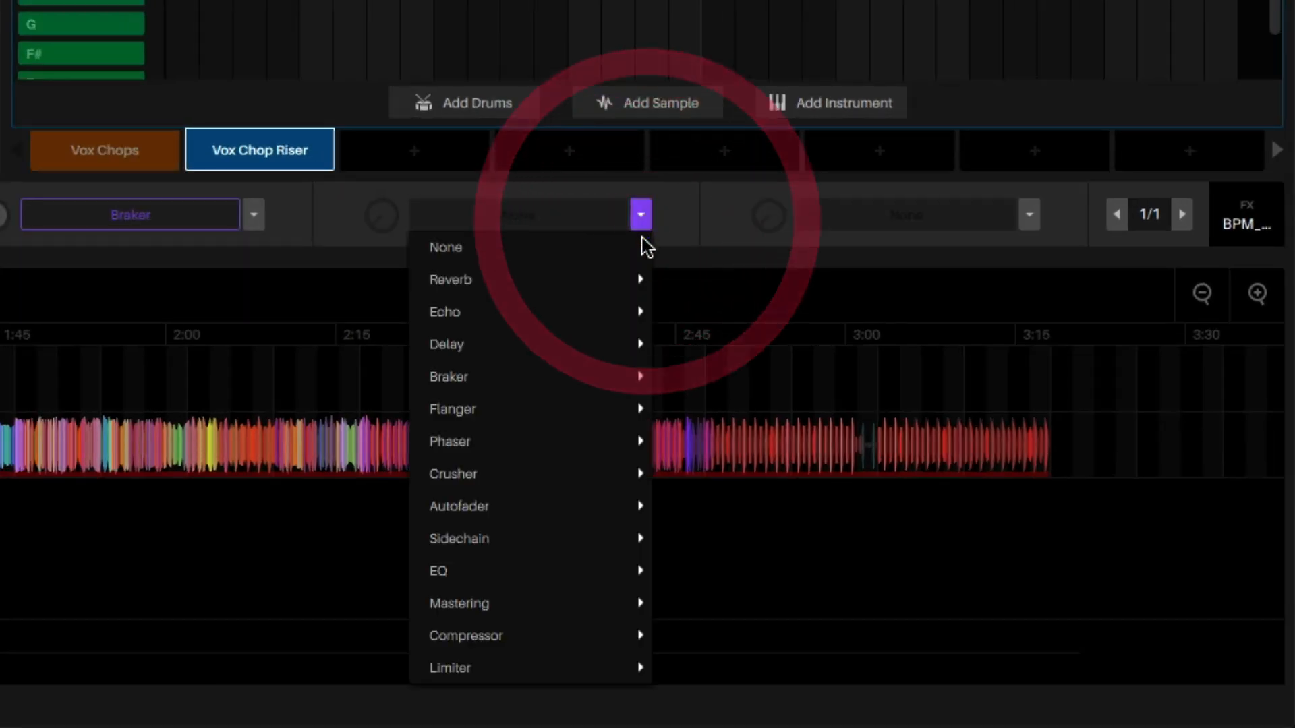
pyautogui.moveTo(636, 311)
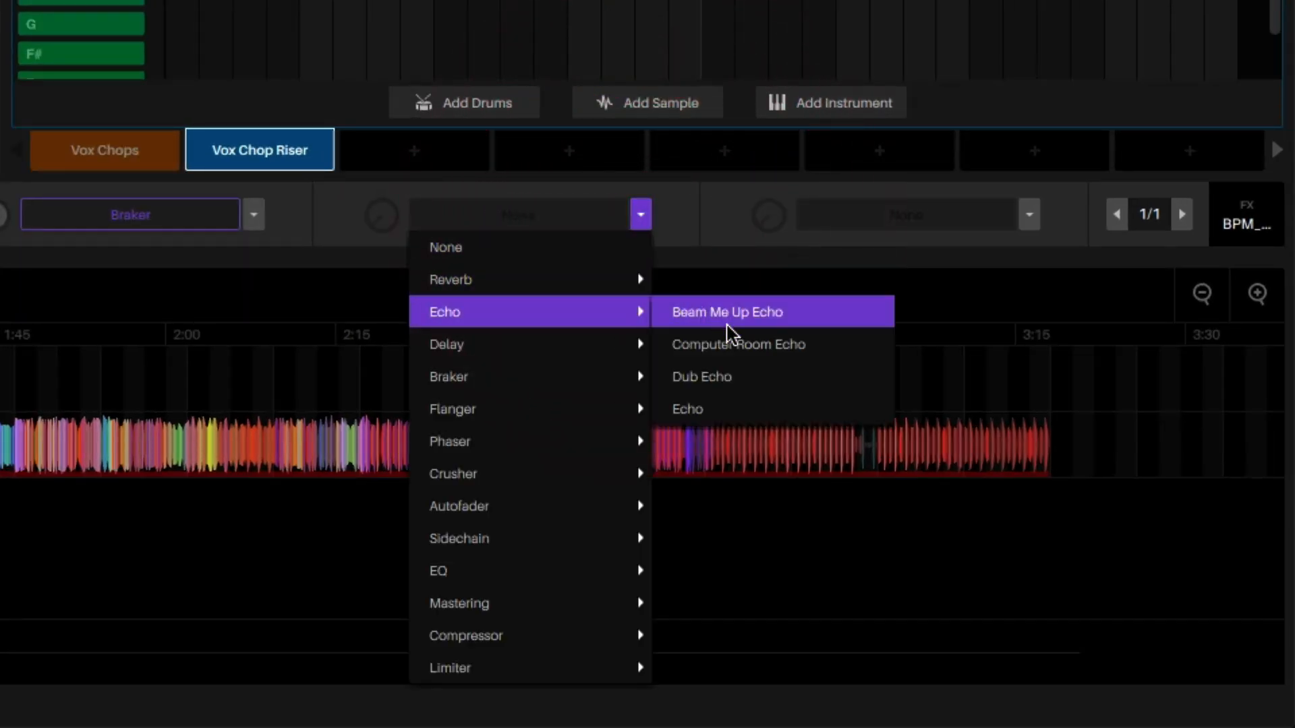
pyautogui.click(742, 408)
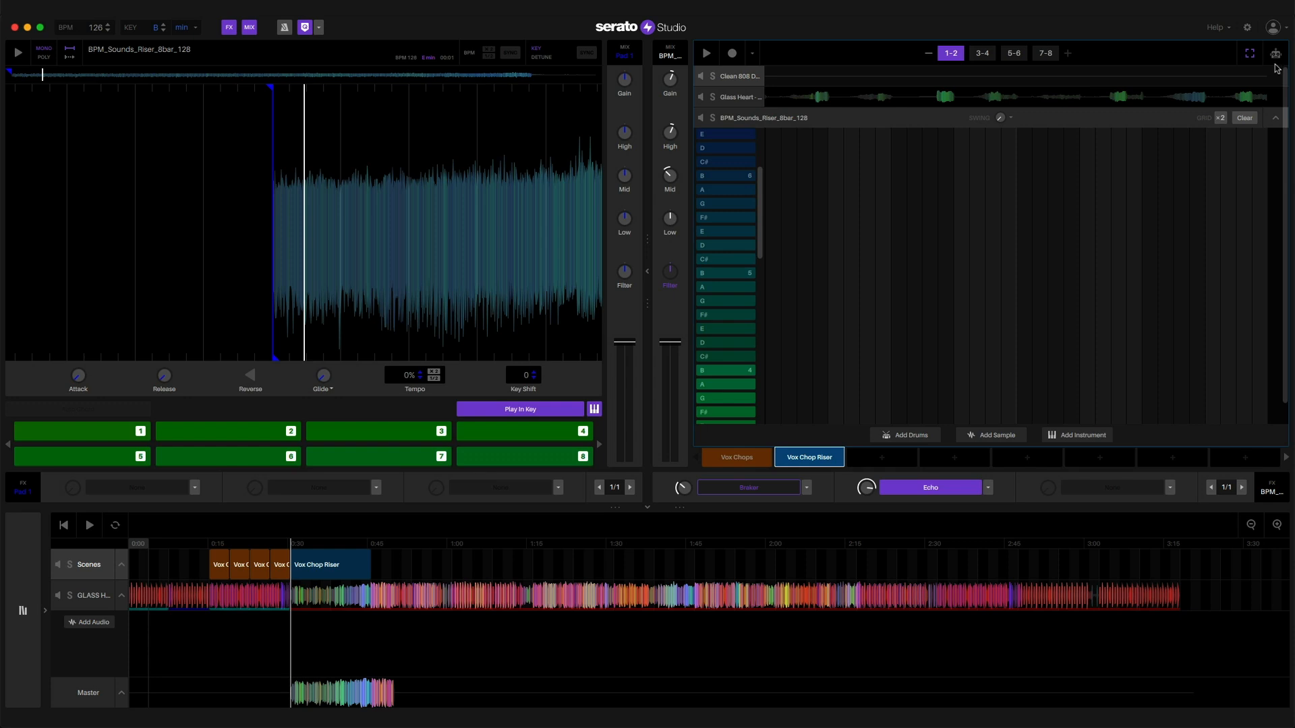
# Step: Switch the riser's Echo off by default and automate FX 2 On so it is active throughout bar 8
pyautogui.click(1275, 56)
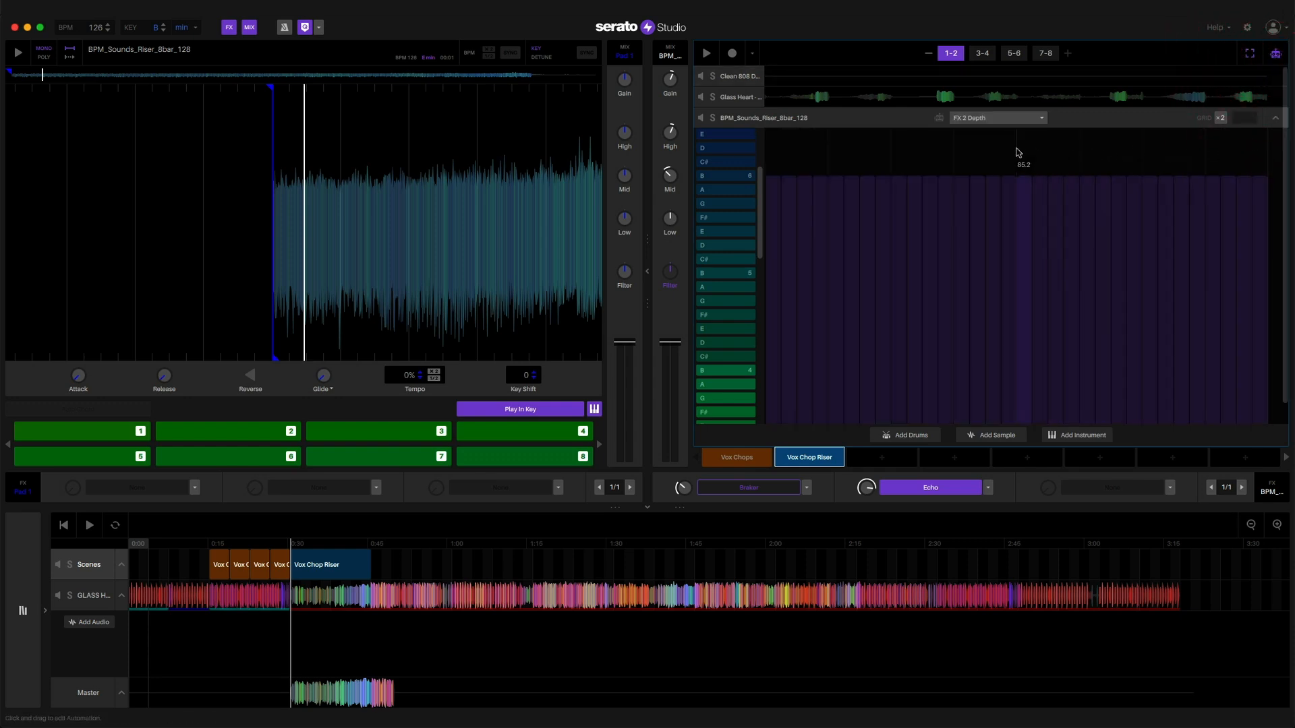
pyautogui.click(943, 488)
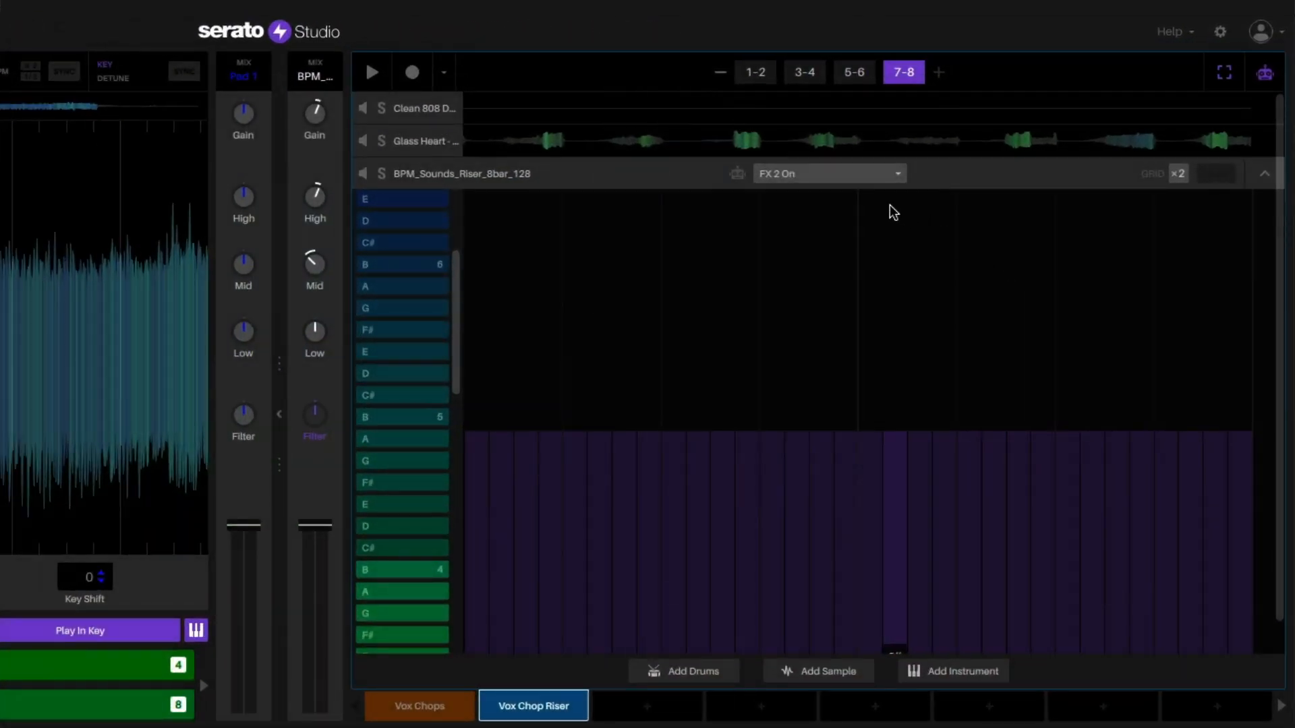
pyautogui.moveTo(885, 201); pyautogui.dragTo(1252, 177)
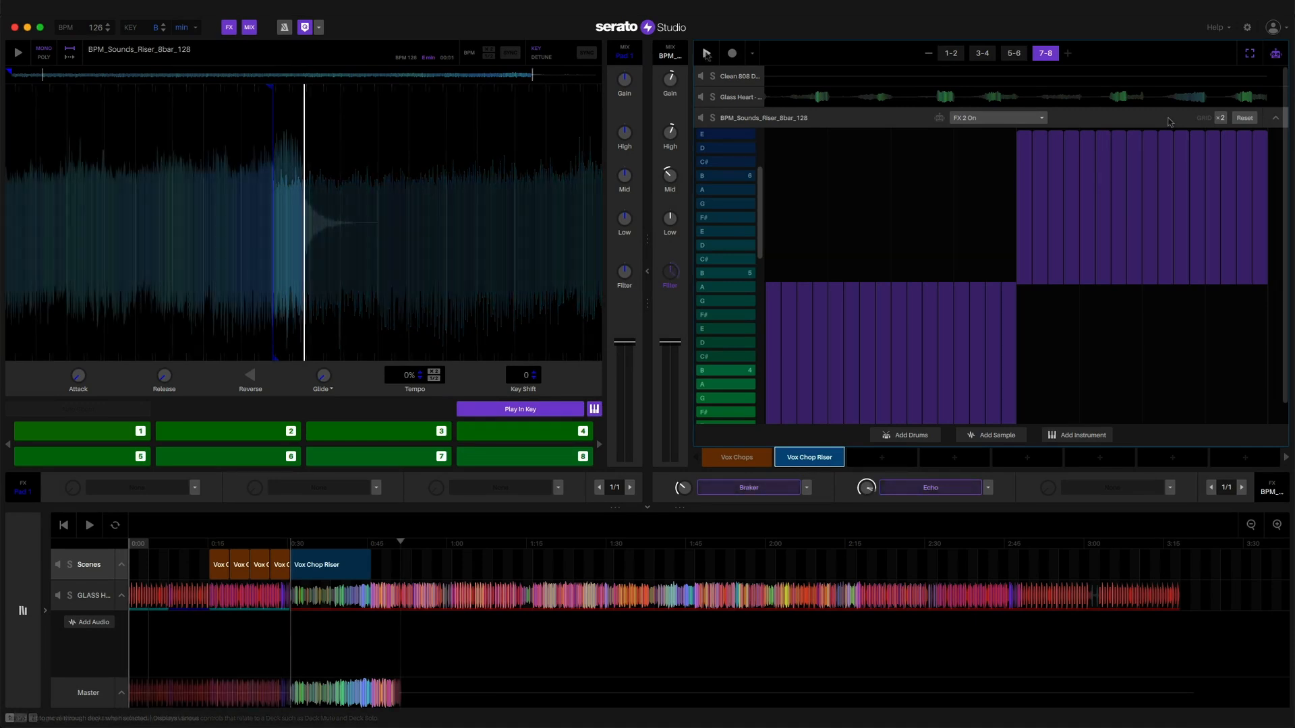
# Step: Play the Vox Chop Riser scene, and play the song from its beginning into the Vox Chops scenes
pyautogui.click(706, 53)
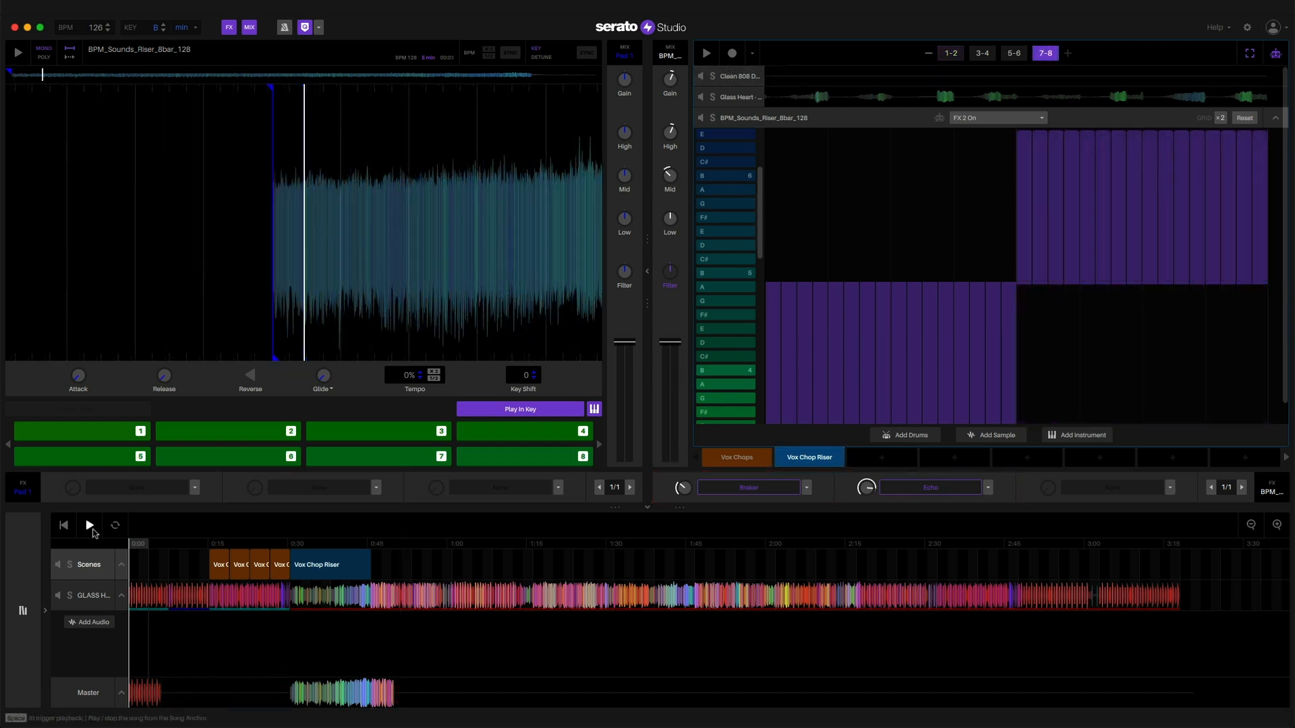
pyautogui.click(93, 532)
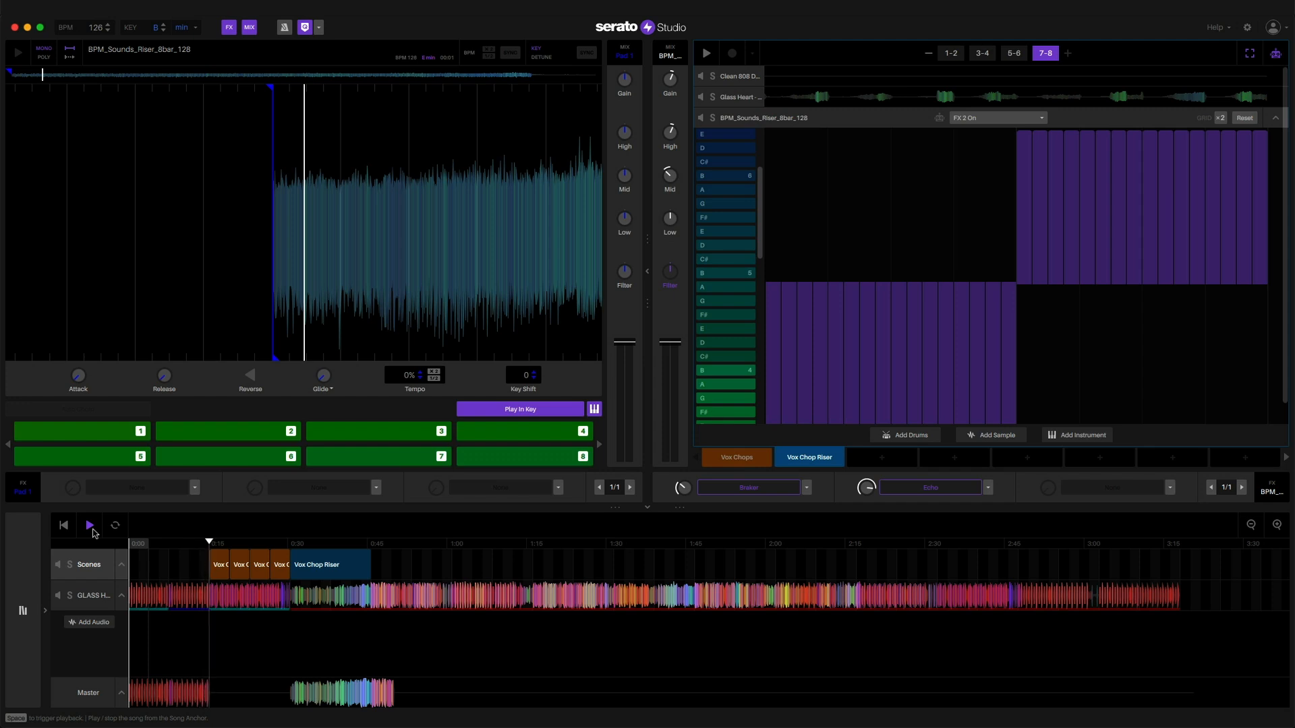
pyautogui.click(93, 531)
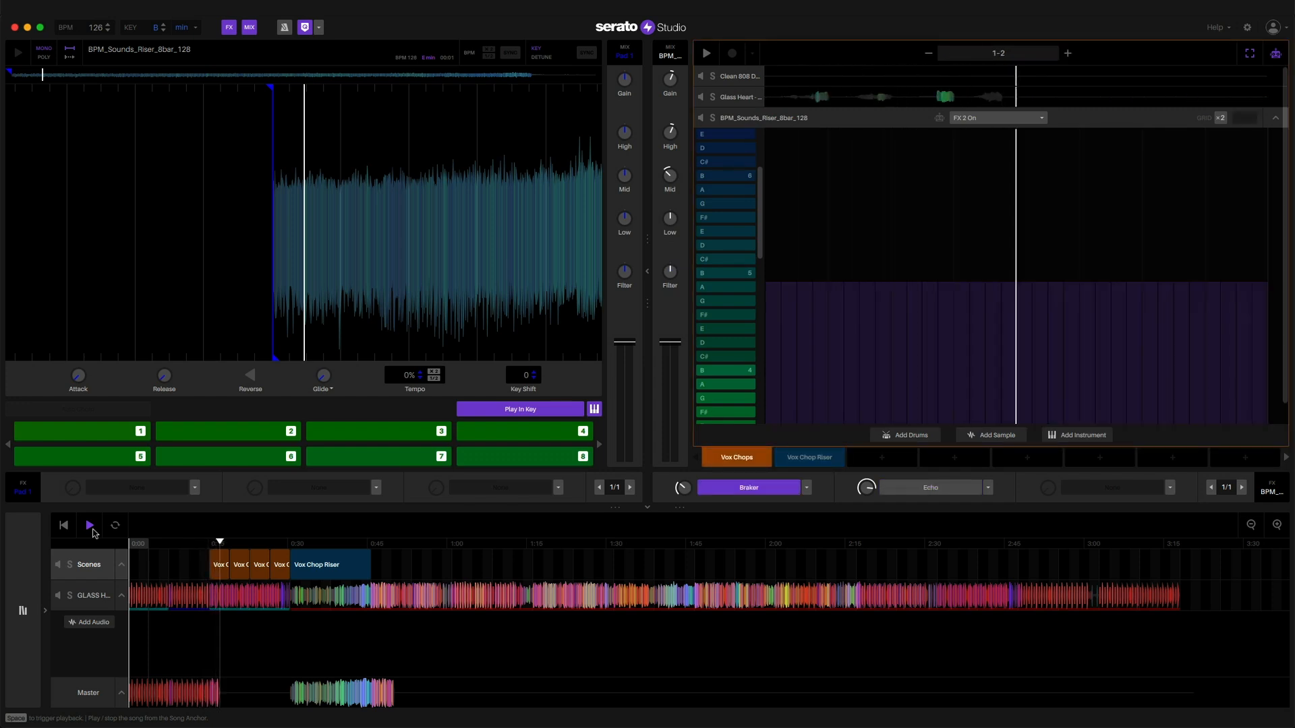